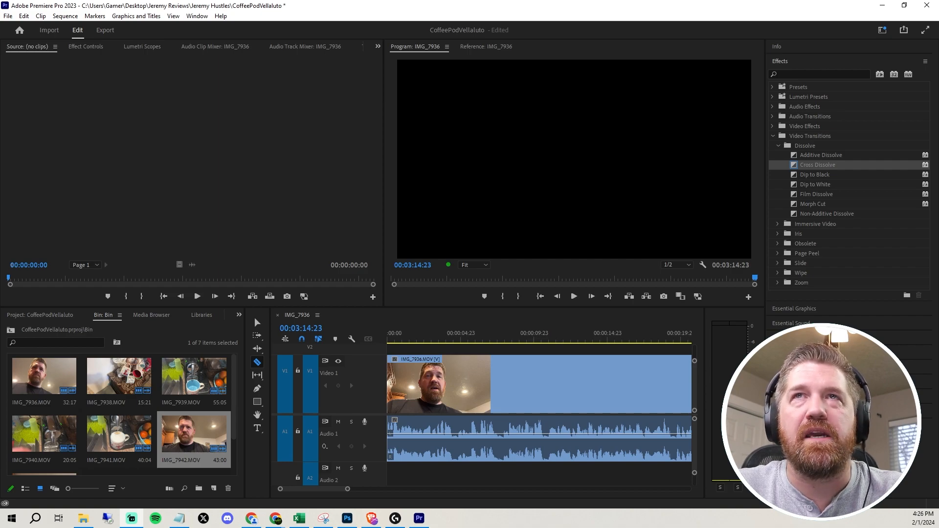
# - Play the opening of the sequence from its first frame
pyautogui.moveTo(438, 338); pyautogui.dragTo(263, 352)
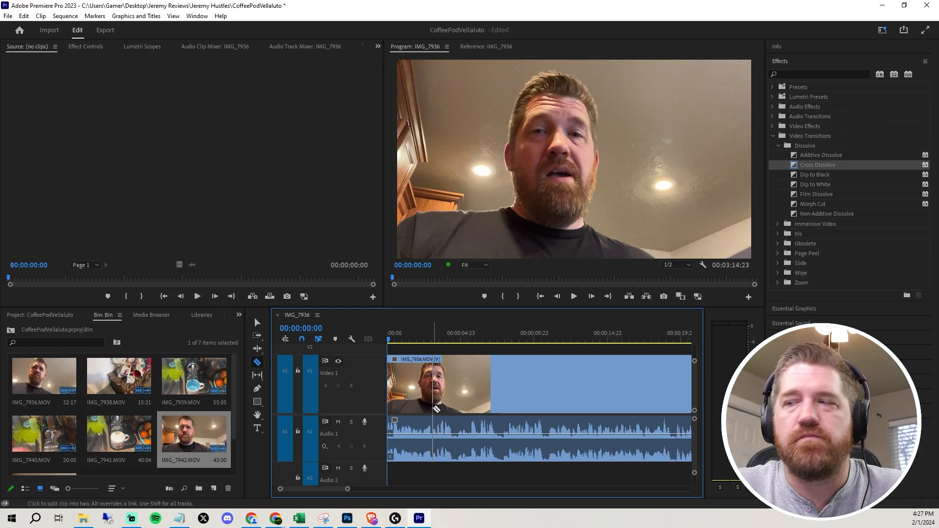
pyautogui.press('space')
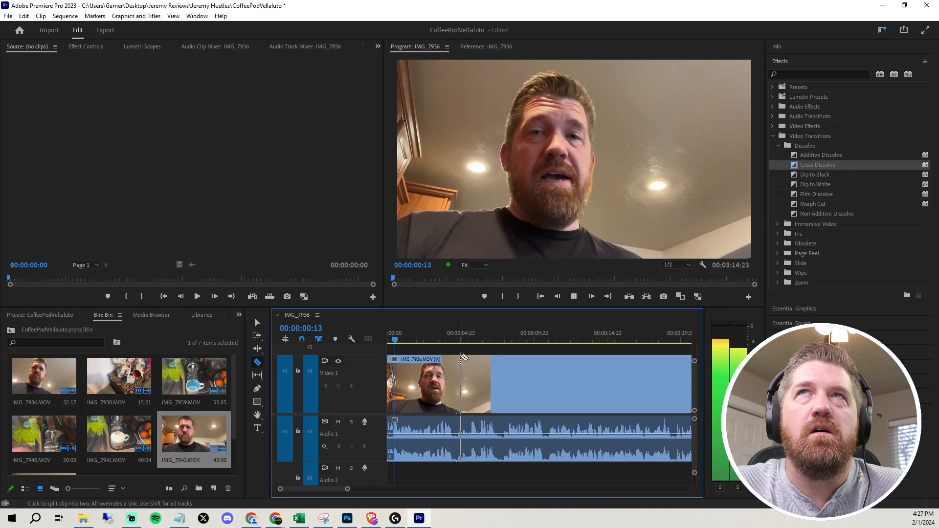
pyautogui.press('space')
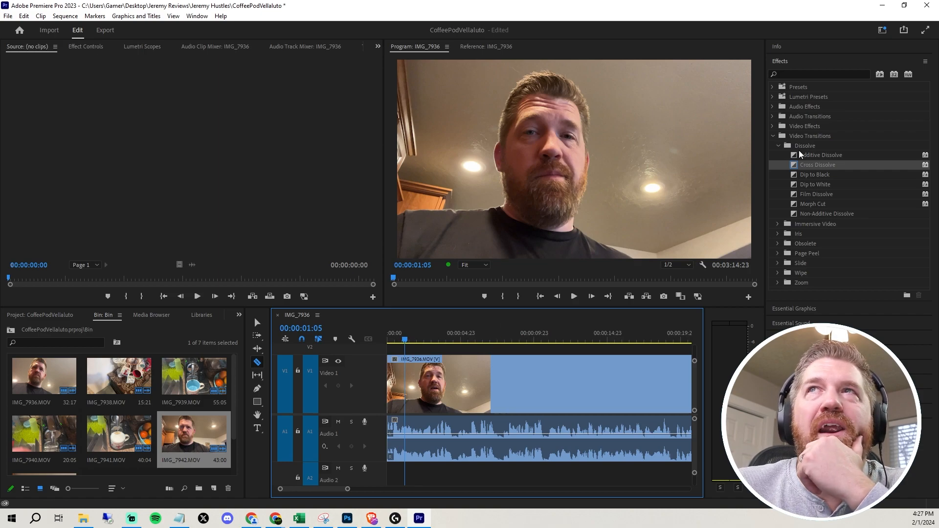
# - Apply a Cross Dissolve to the start of the first clip, IMG_7936.MOV, and play the opening with the fade
pyautogui.click(773, 136)
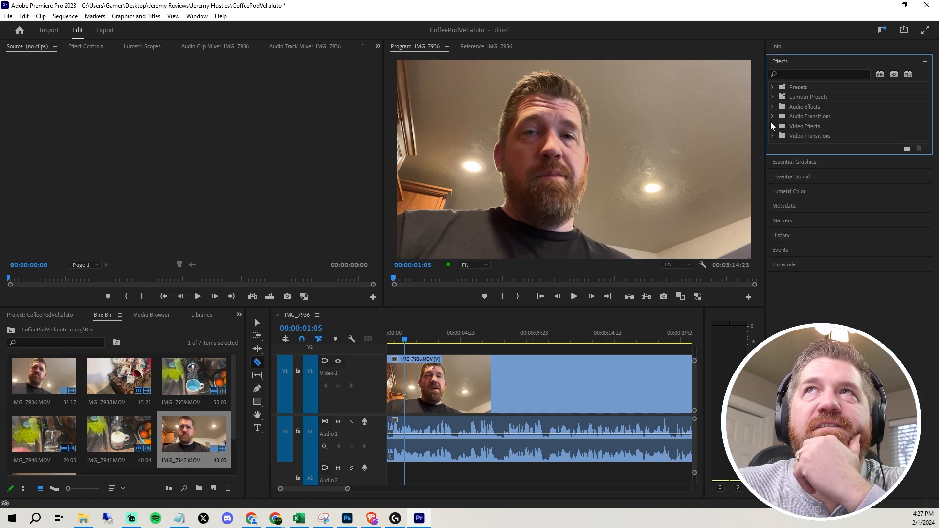
pyautogui.click(777, 136)
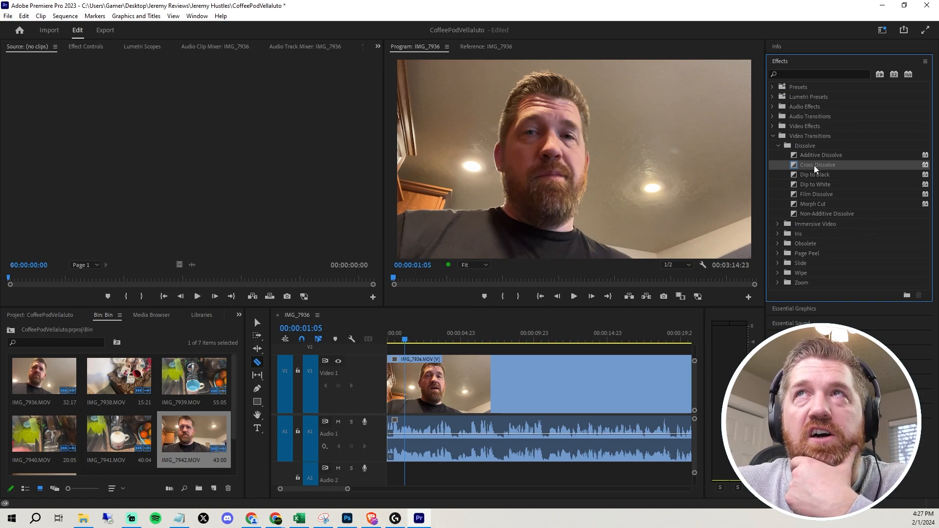
pyautogui.moveTo(818, 168)
pyautogui.mouseDown()
pyautogui.moveTo(704, 188)
pyautogui.moveTo(427, 348)
pyautogui.moveTo(391, 395)
pyautogui.moveTo(674, 377)
pyautogui.moveTo(410, 375)
pyautogui.moveTo(388, 384)
pyautogui.moveTo(397, 387)
pyautogui.mouseUp()
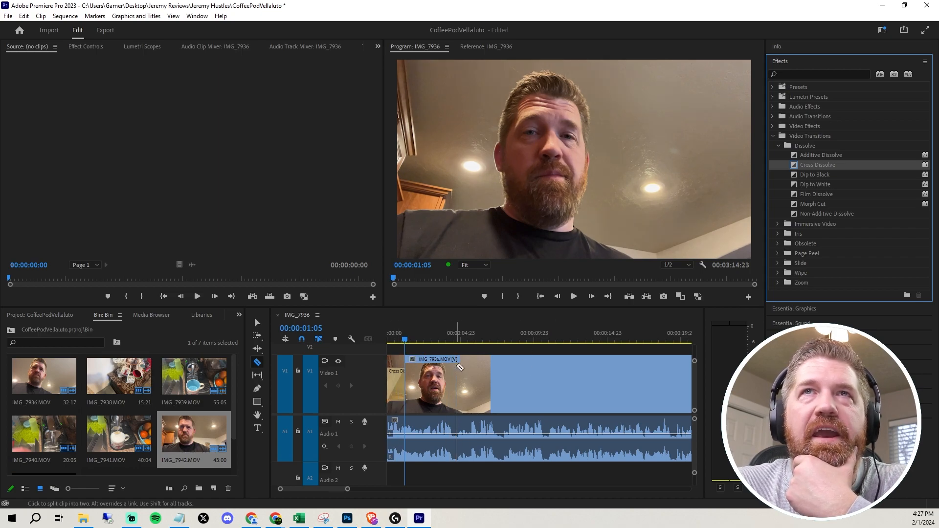
pyautogui.press('Home')
pyautogui.press('space')
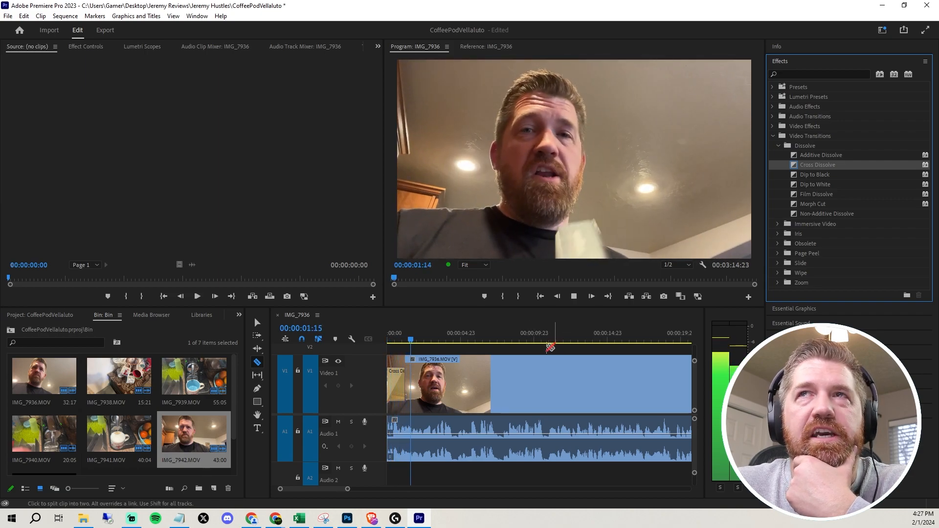
pyautogui.press('space')
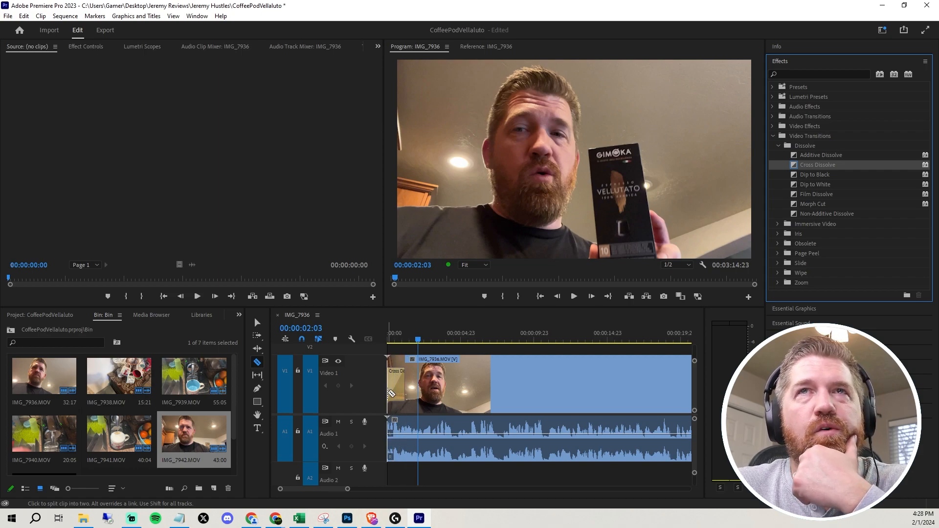
# - Shorten the opening Cross Dissolve to about a quarter of its length and replay the start of the sequence
pyautogui.scroll(5, 429, 408)
pyautogui.scroll(5, 429, 408)
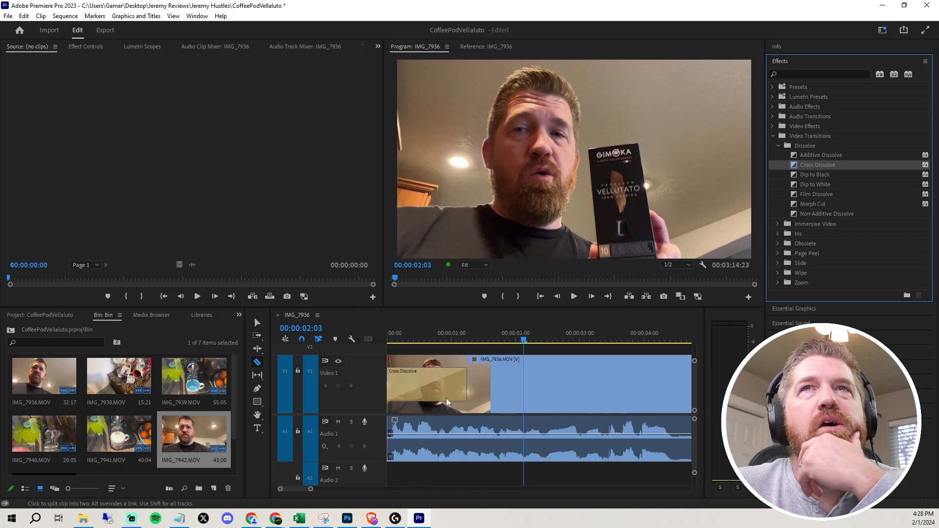
pyautogui.press('v')
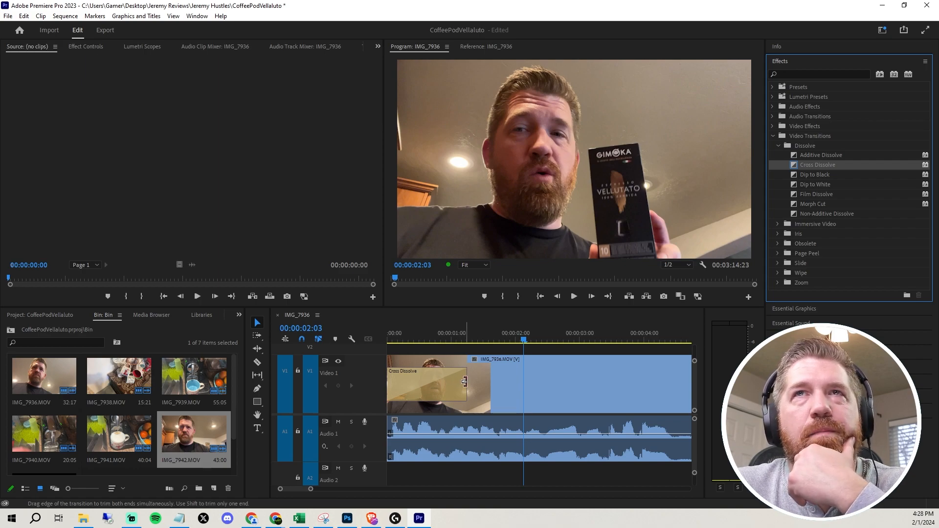
pyautogui.moveTo(465, 382); pyautogui.dragTo(410, 385)
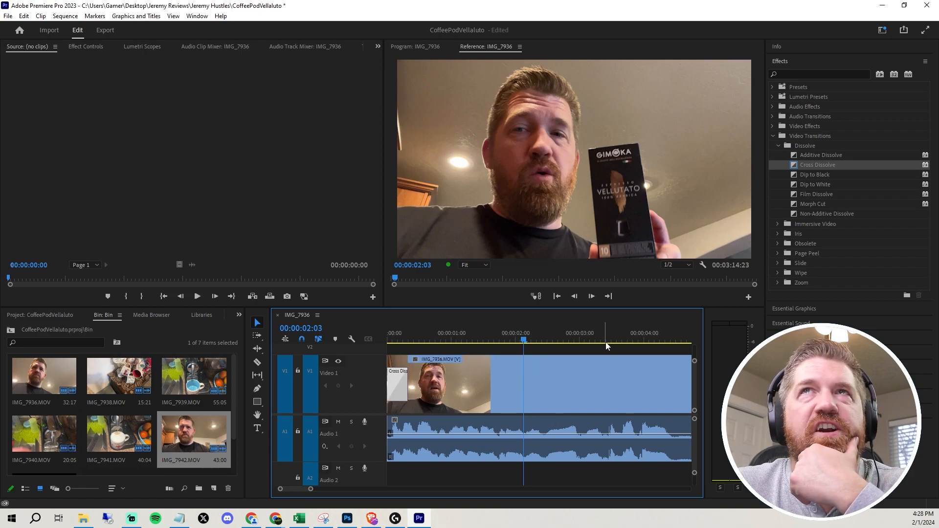
pyautogui.press('Home')
pyautogui.press('space')
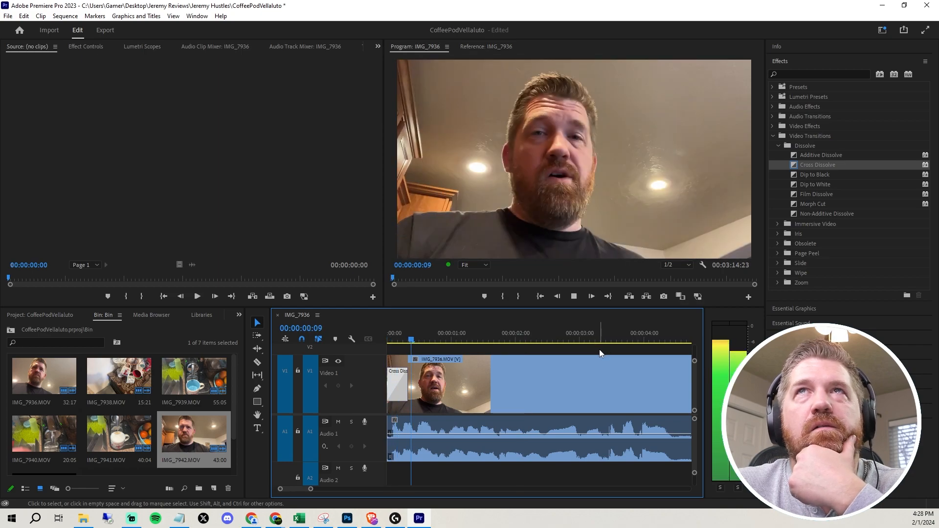
pyautogui.press('Home')
pyautogui.press('space')
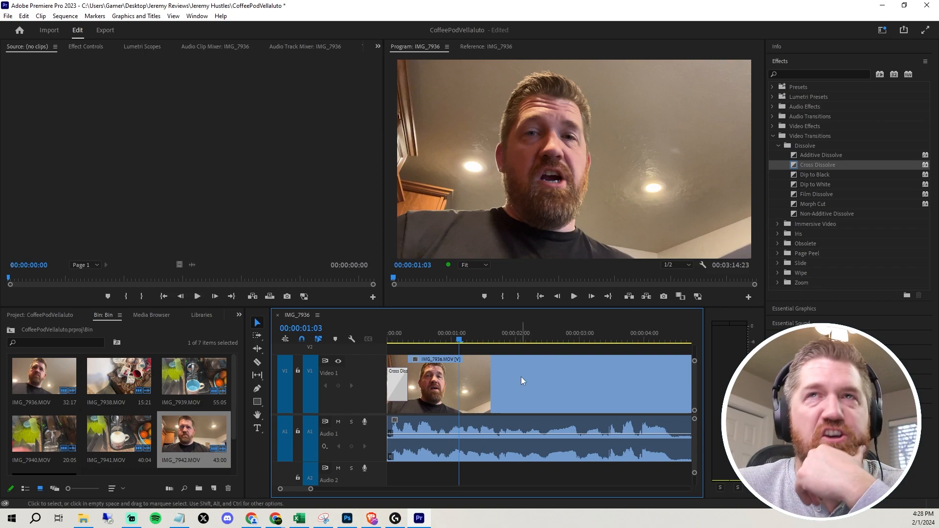
# - Play the sequence across the cut between IMG_7936.MOV and IMG_7938.MOV
pyautogui.scroll(-5, 531, 389)
pyautogui.scroll(-4, 577, 399)
pyautogui.scroll(-8, 582, 394)
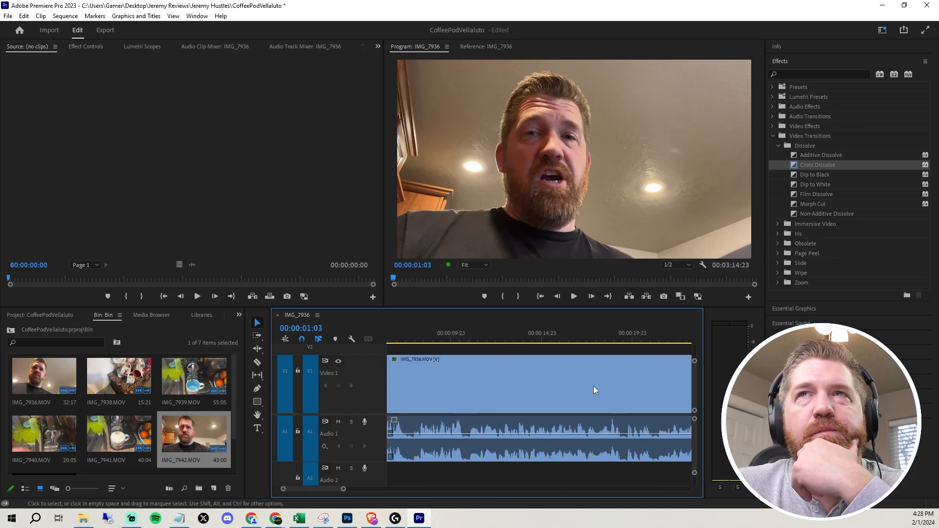
pyautogui.scroll(-2, 601, 386)
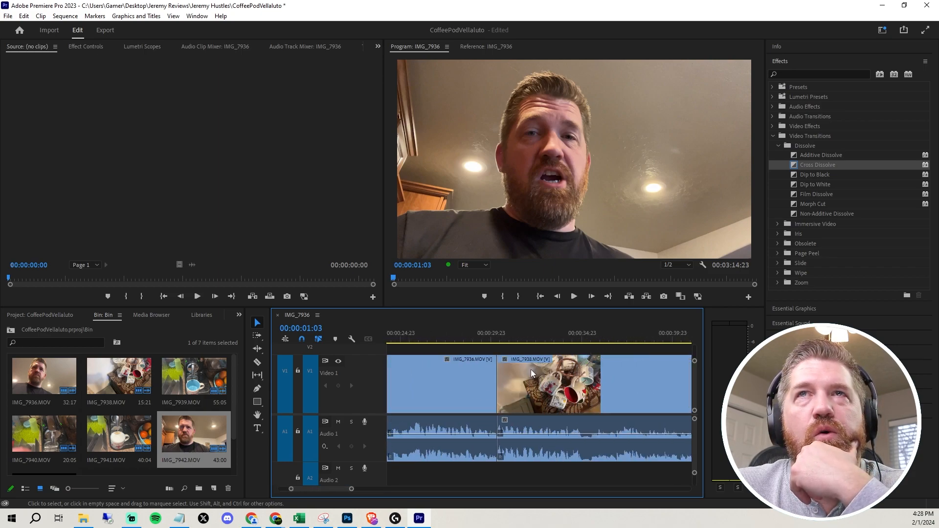
pyautogui.click(477, 338)
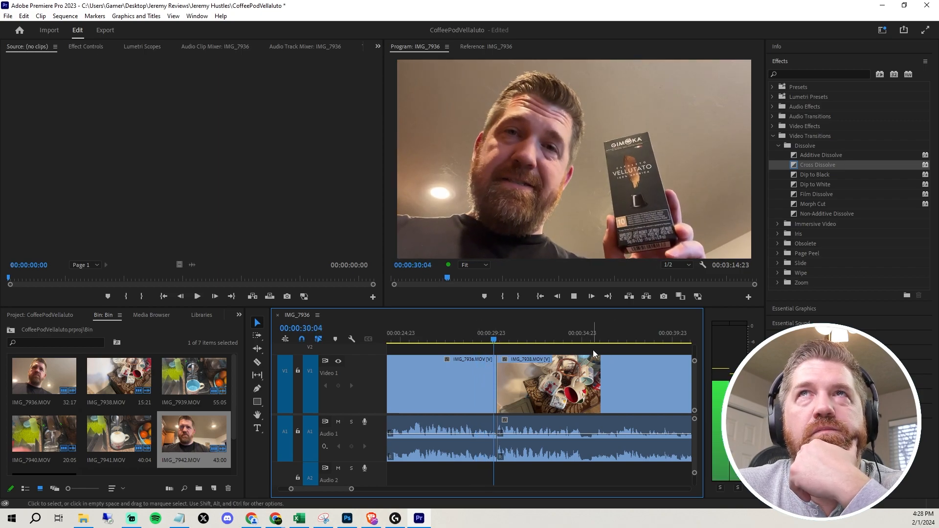
pyautogui.press('space')
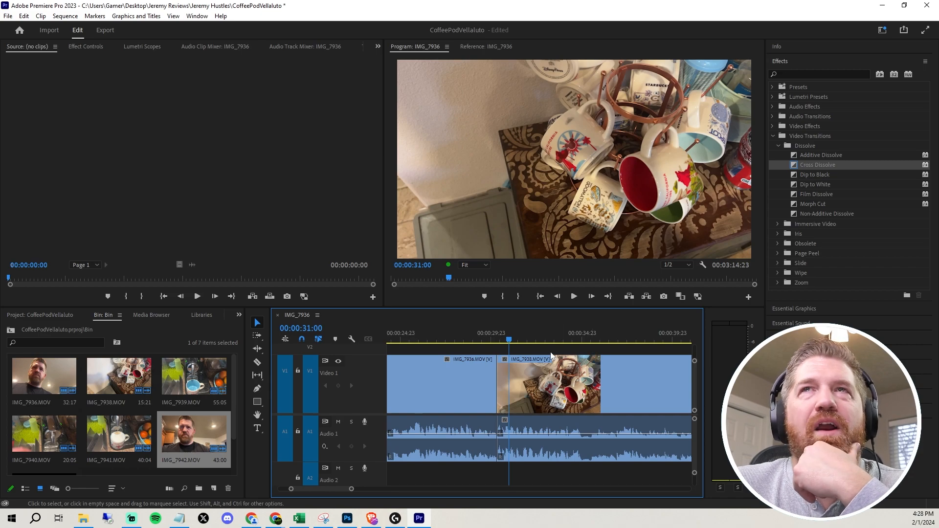
# - Apply a Cross Dissolve centred on the cut between IMG_7936.MOV and IMG_7938.MOV and preview the transition
pyautogui.moveTo(809, 163); pyautogui.dragTo(499, 370)
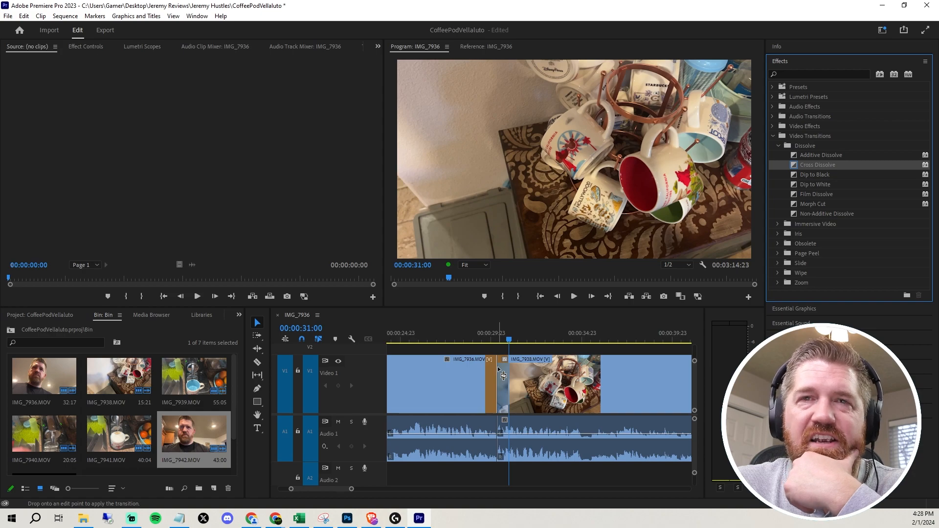
pyautogui.moveTo(503, 375); pyautogui.dragTo(498, 367)
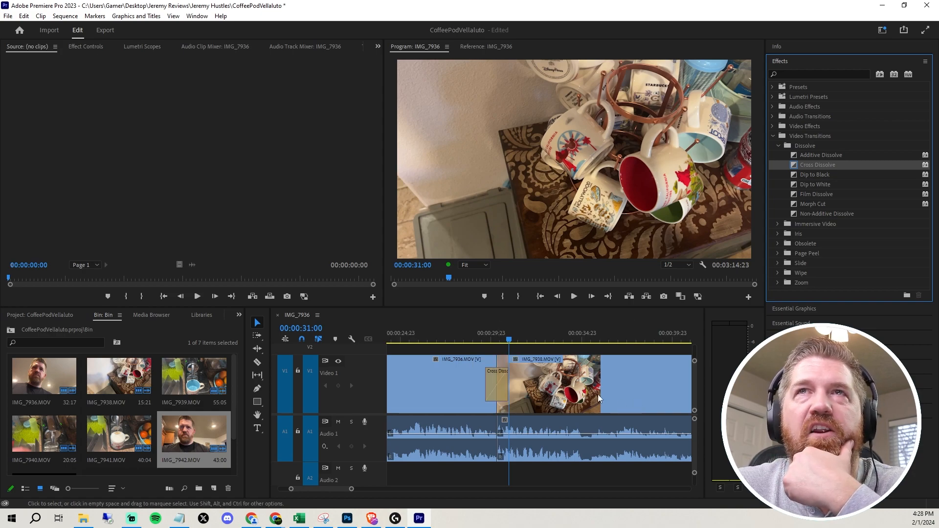
pyautogui.click(459, 333)
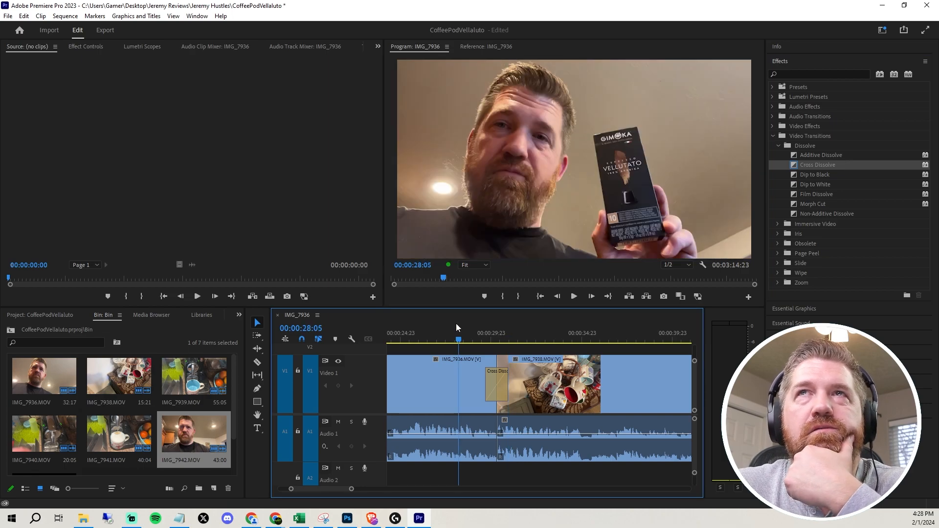
pyautogui.press('space')
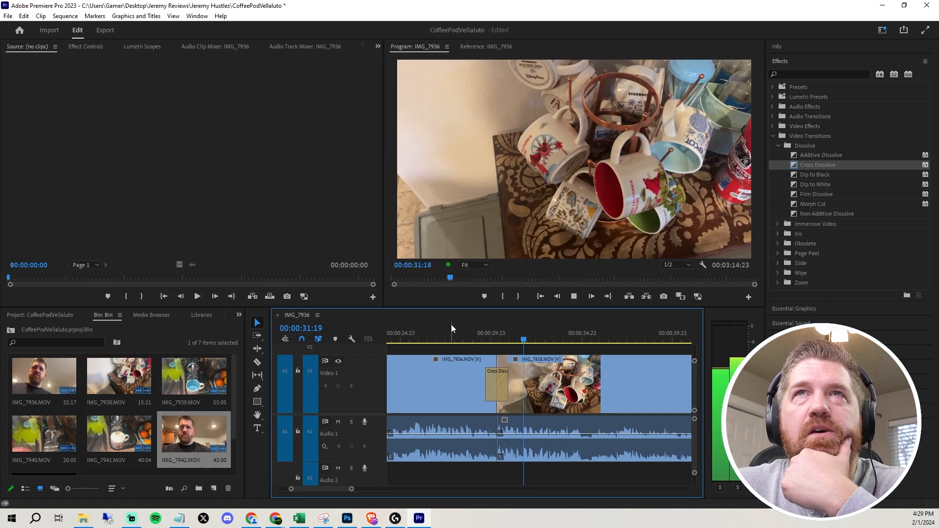
pyautogui.press('space')
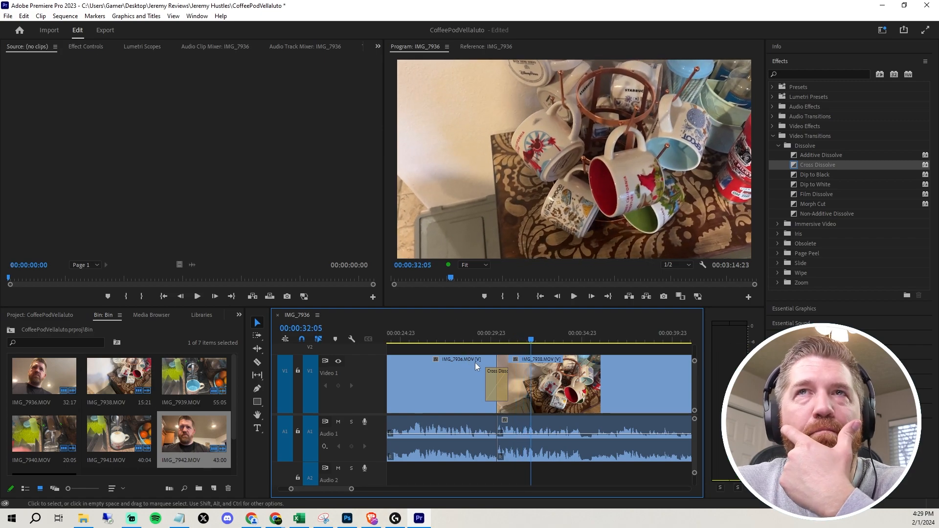
# - Shorten the Cross Dissolve between IMG_7936.MOV and IMG_7938.MOV to about half its length and play it back
pyautogui.scroll(1, 499, 386)
pyautogui.scroll(1, 498, 384)
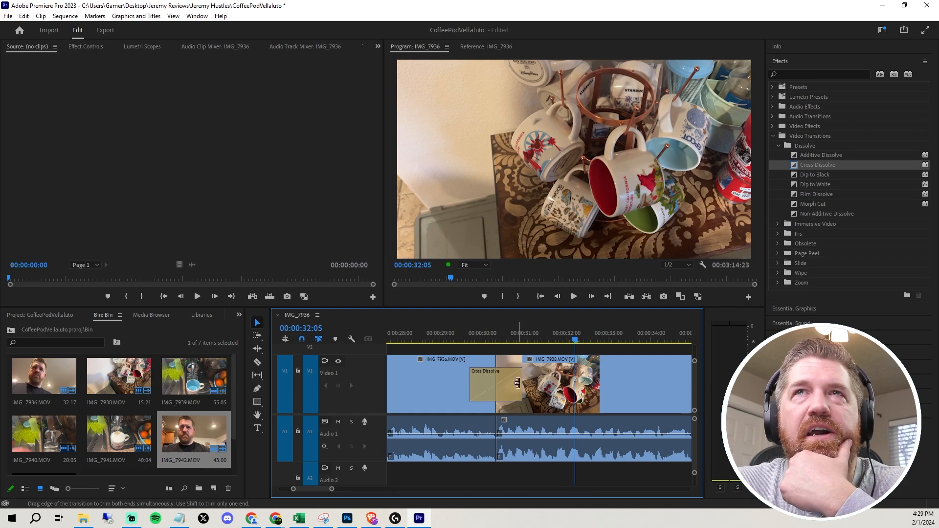
pyautogui.moveTo(517, 383); pyautogui.dragTo(504, 381)
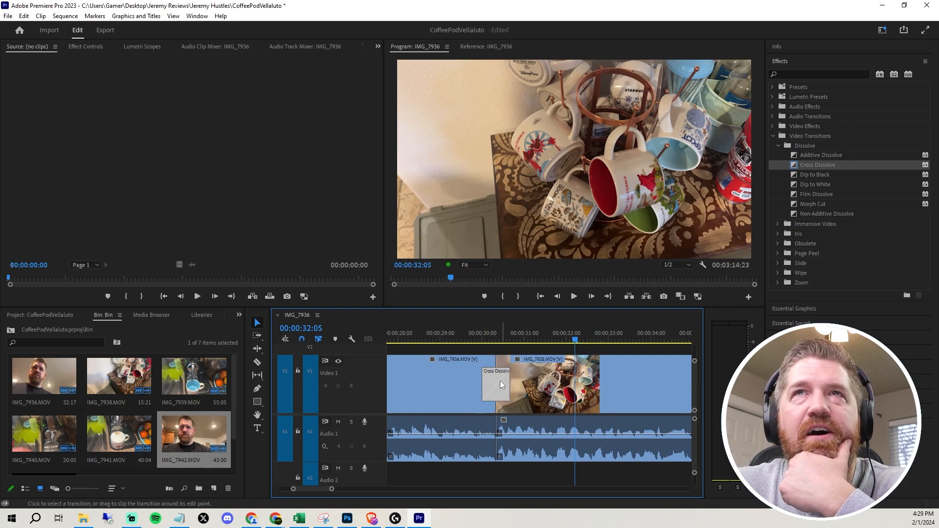
pyautogui.click(455, 342)
pyautogui.press('space')
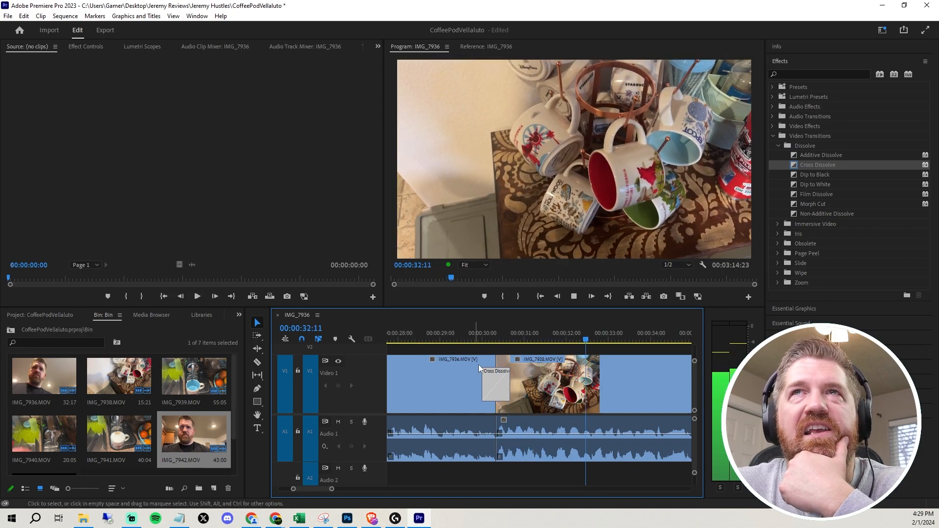
pyautogui.press('space')
# - Play the sequence across the cut between IMG_7938.MOV and IMG_7939.MOV
pyautogui.scroll(-10, 568, 382)
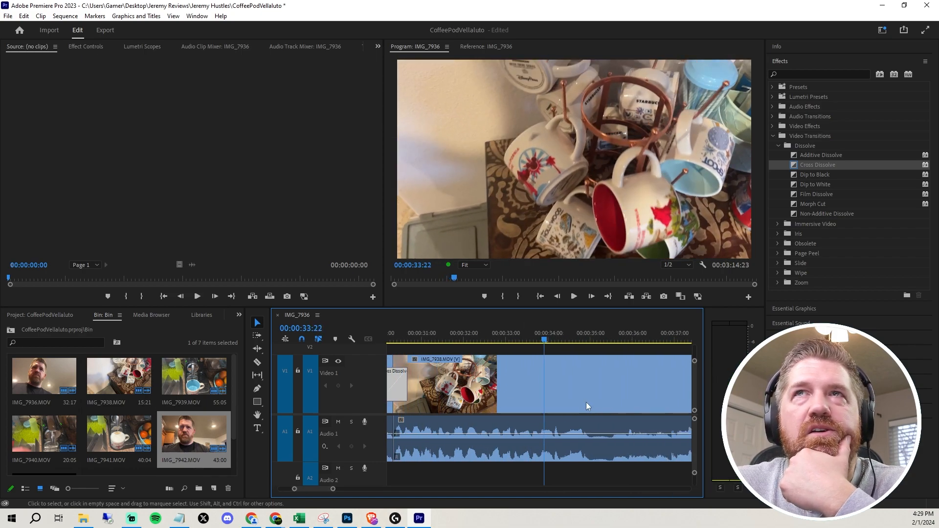
pyautogui.scroll(-1, 601, 401)
pyautogui.click(464, 344)
pyautogui.press('space')
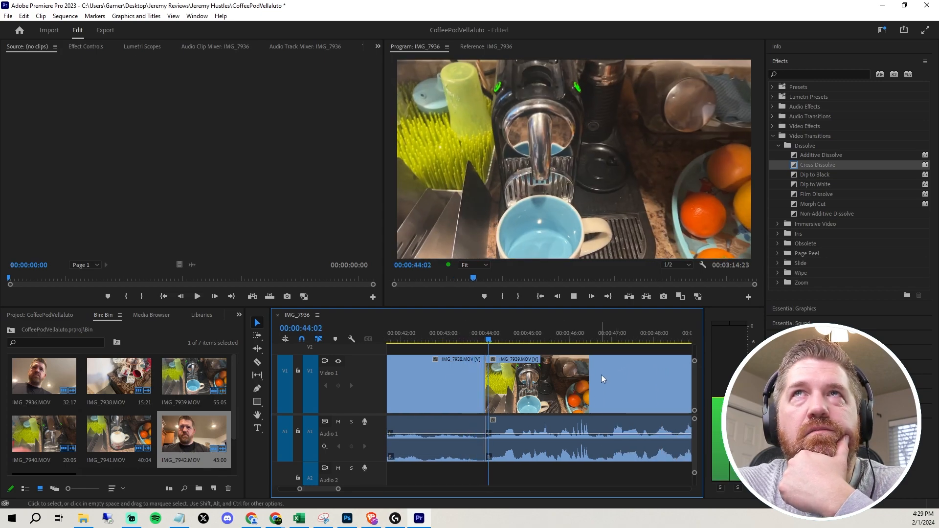
pyautogui.press('space')
pyautogui.click(465, 339)
pyautogui.press('space')
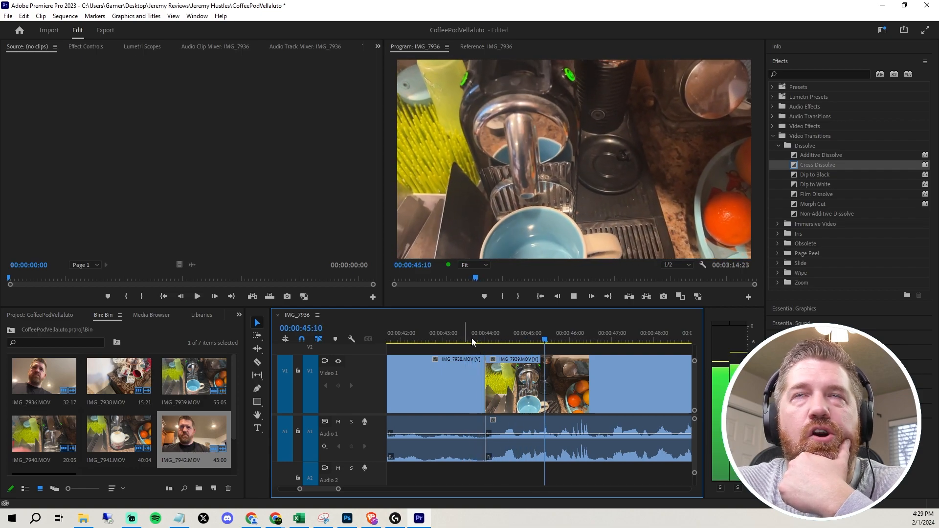
pyautogui.press('space')
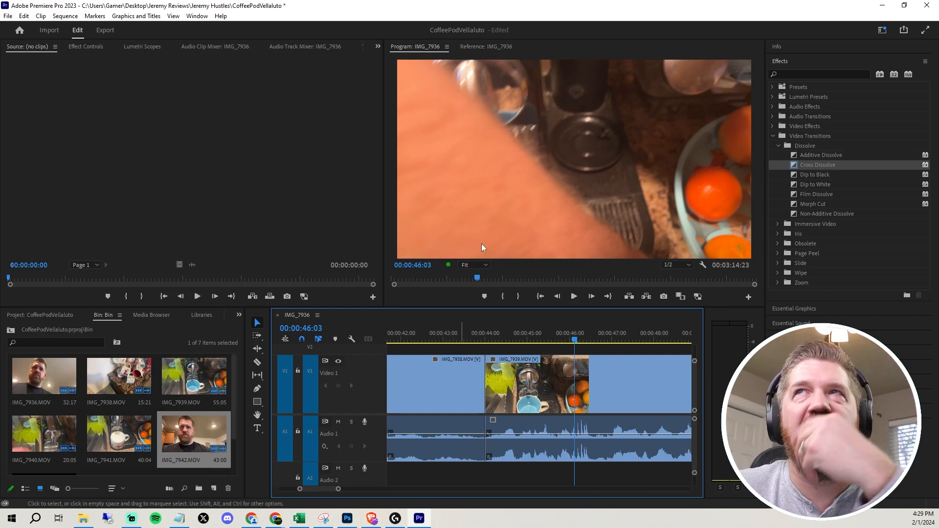
# - Apply a Cross Dissolve between IMG_7938.MOV and IMG_7939.MOV and set its alignment to Center at Cut
pyautogui.moveTo(811, 164); pyautogui.dragTo(487, 390)
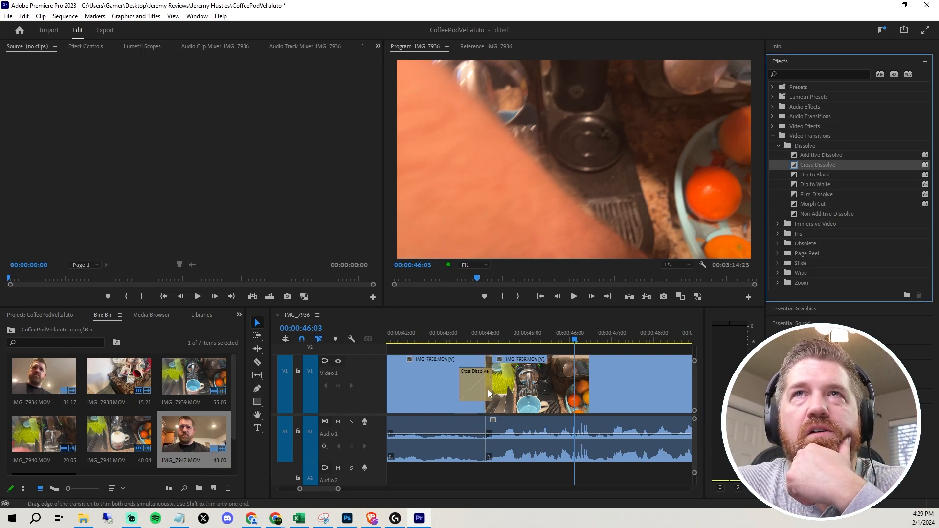
pyautogui.scroll(2, 492, 384)
pyautogui.click(568, 381)
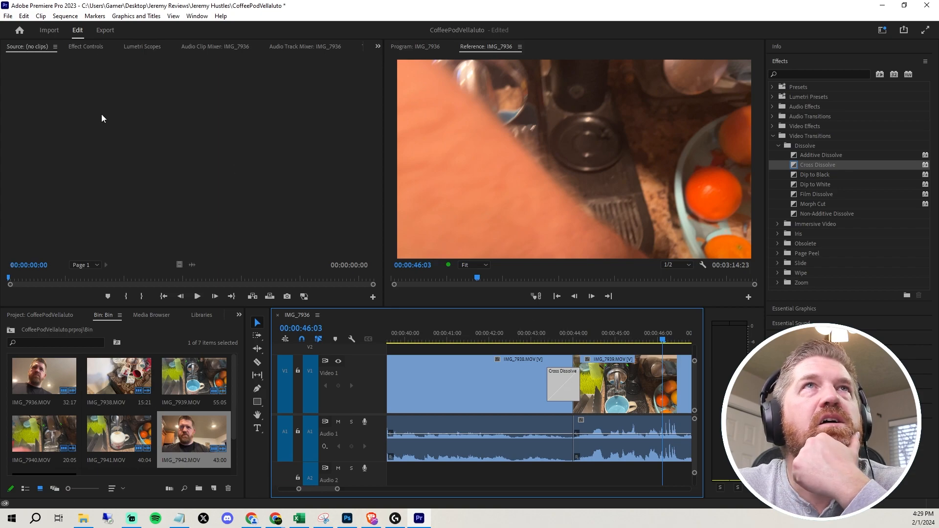
pyautogui.click(86, 47)
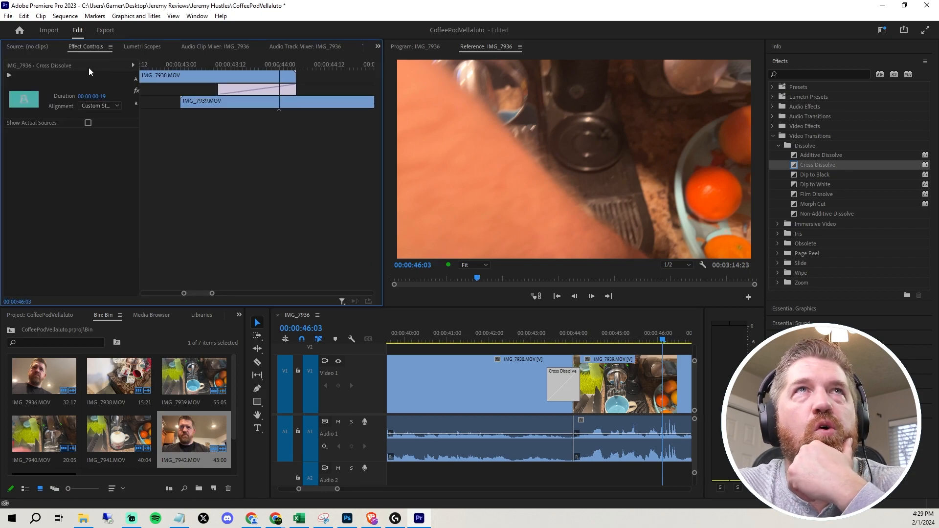
pyautogui.click(565, 383)
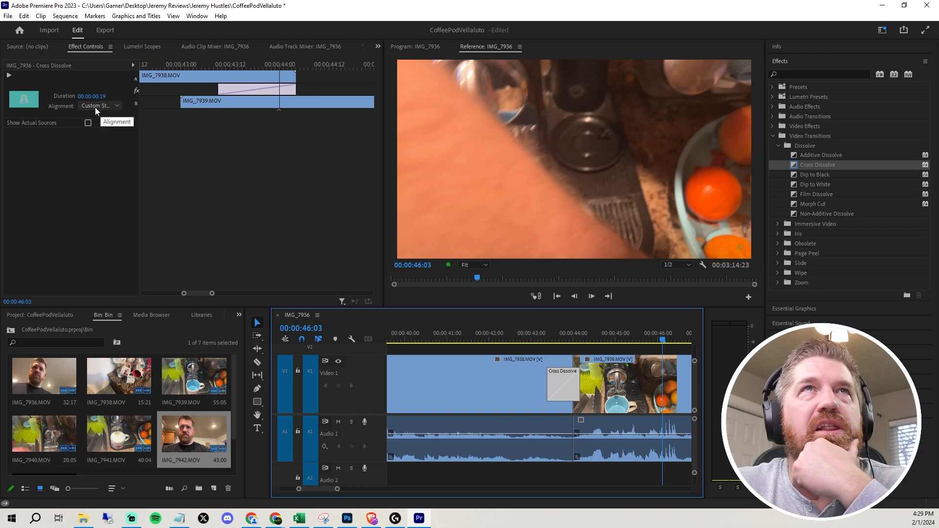
pyautogui.click(114, 107)
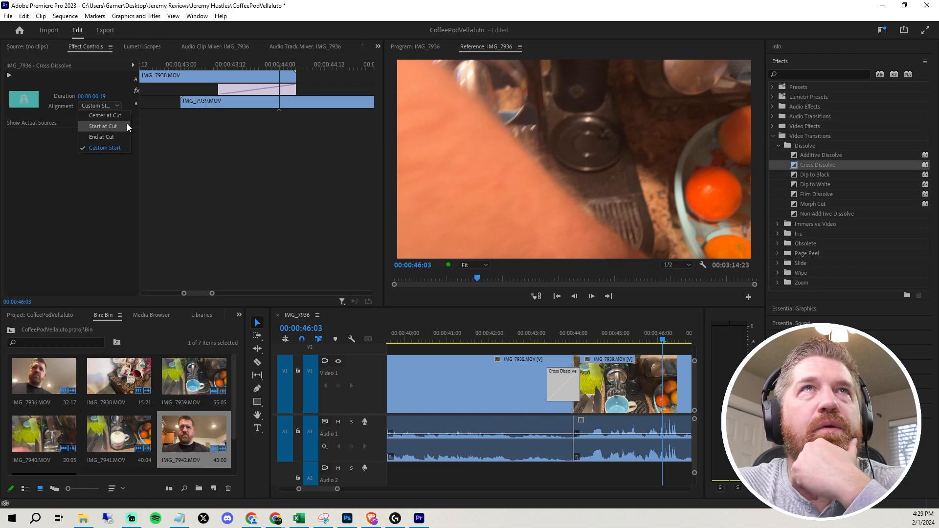
pyautogui.click(114, 117)
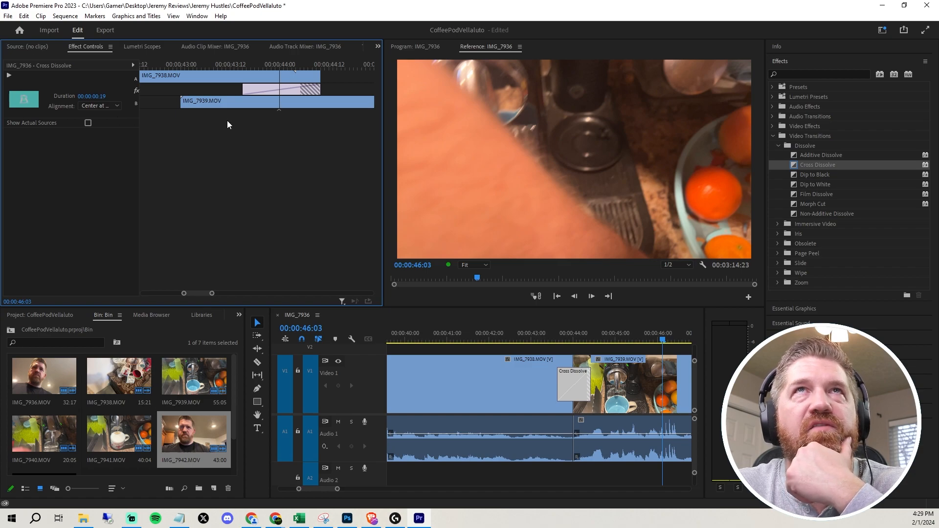
# - Play the sequence through the Cross Dissolve between IMG_7938.MOV and IMG_7939.MOV twice to check its length
pyautogui.moveTo(292, 88); pyautogui.dragTo(262, 91)
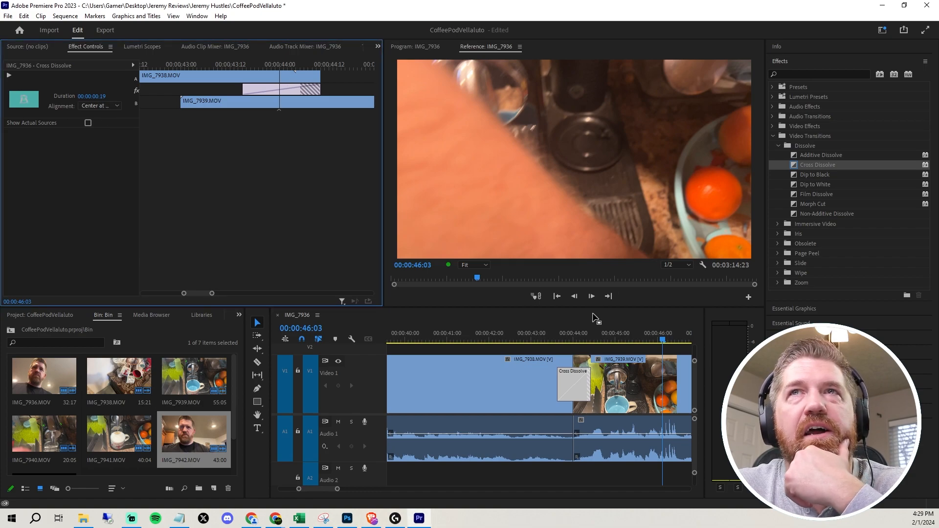
pyautogui.click(551, 341)
pyautogui.press('space')
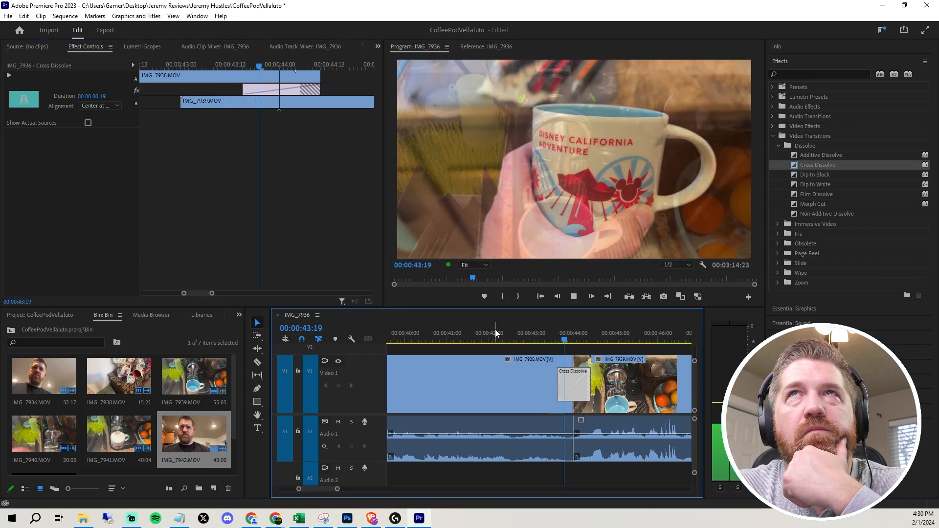
pyautogui.click(550, 375)
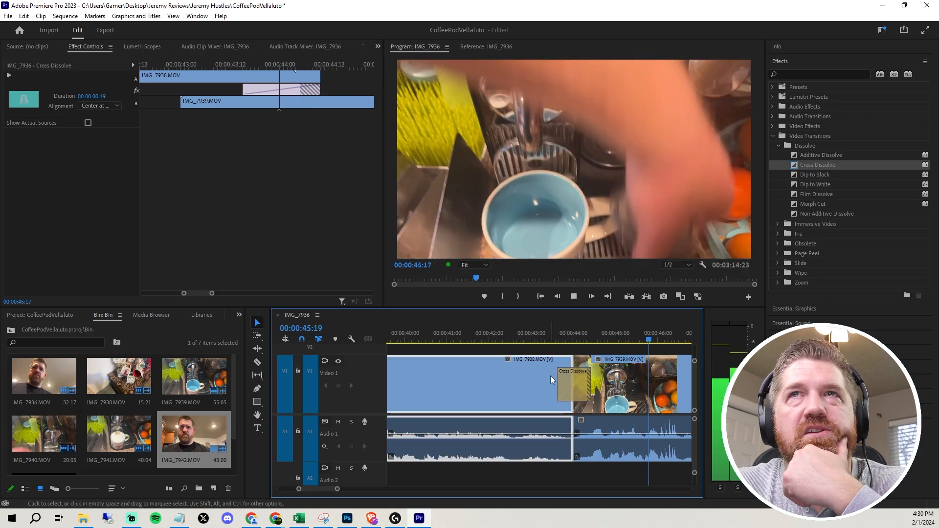
pyautogui.click(532, 338)
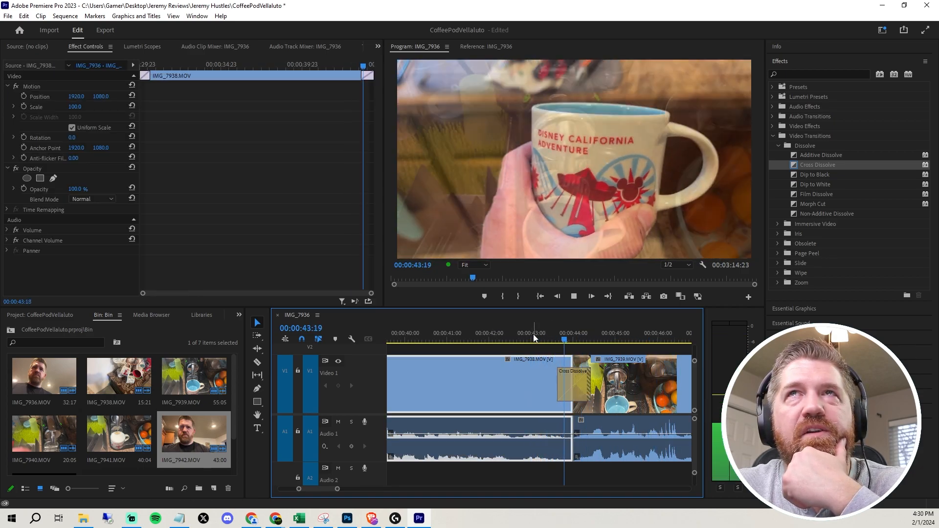
pyautogui.press('space')
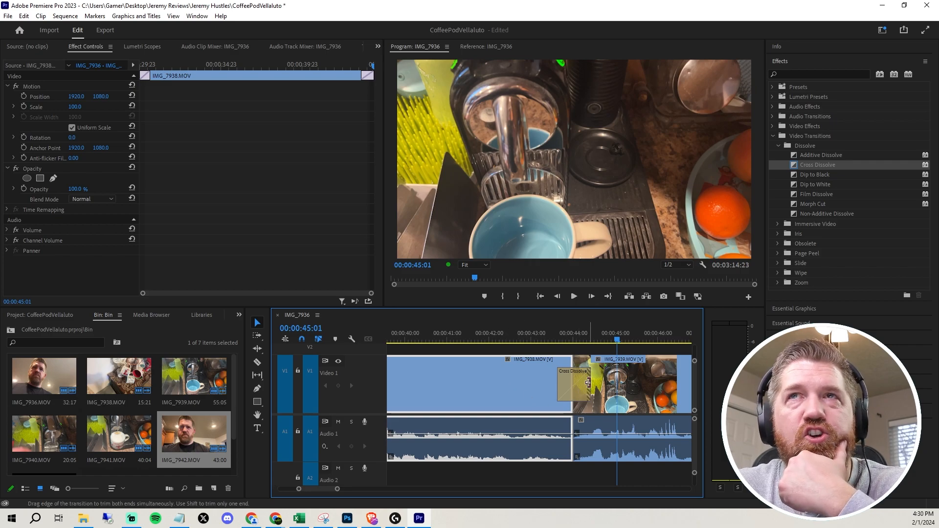
# - Shorten the Cross Dissolve between IMG_7938.MOV and IMG_7939.MOV to 00:00:00:13 and play it back
pyautogui.moveTo(589, 383); pyautogui.dragTo(585, 382)
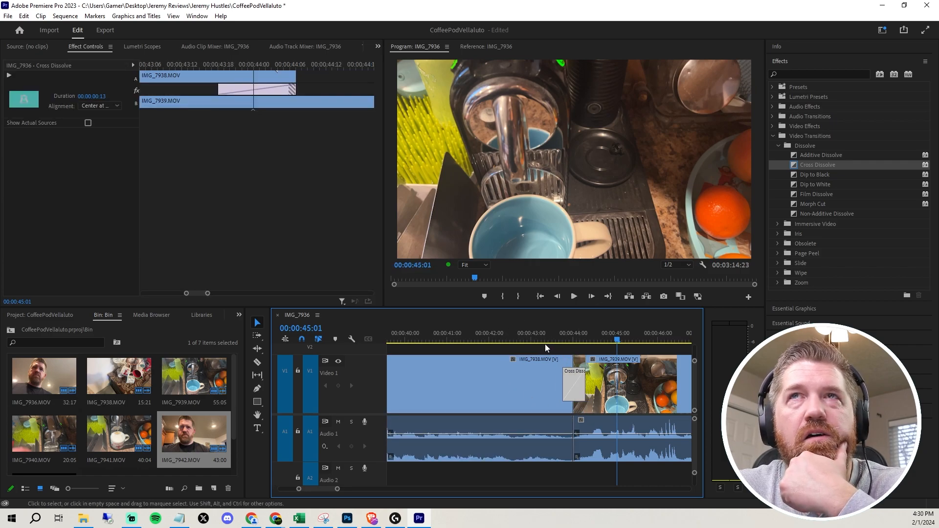
pyautogui.click(540, 340)
pyautogui.press('space')
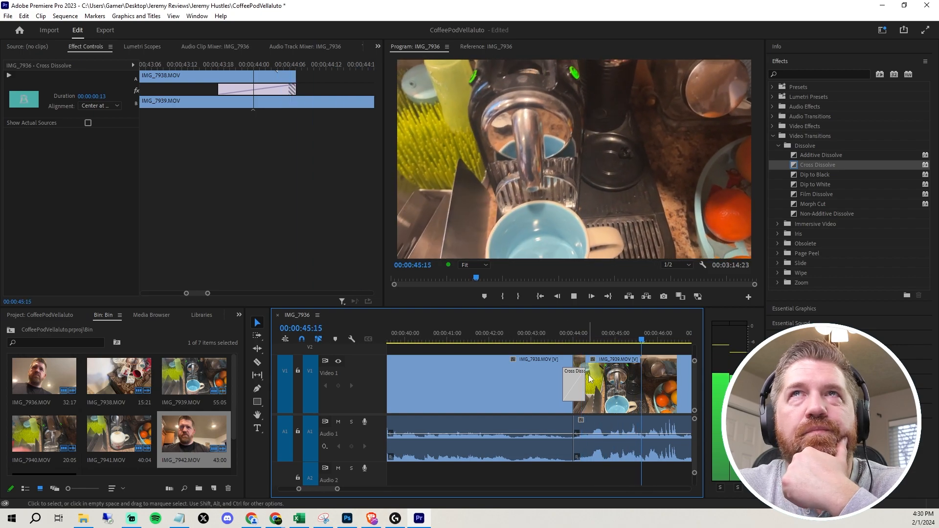
pyautogui.click(612, 403)
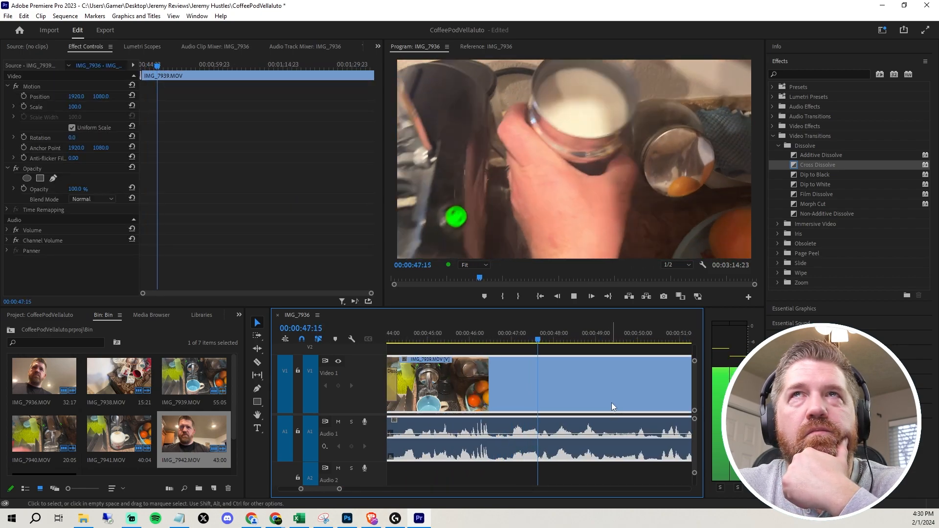
pyautogui.press('space')
# - Find the cut between IMG_7939.MOV and IMG_7941.MOV and play the sequence across it
pyautogui.scroll(-10, 594, 401)
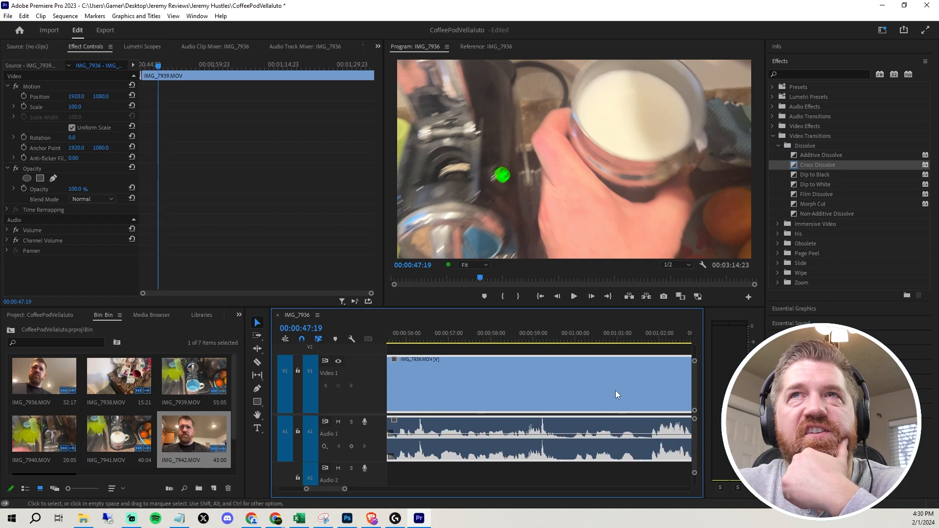
pyautogui.scroll(-12, 618, 396)
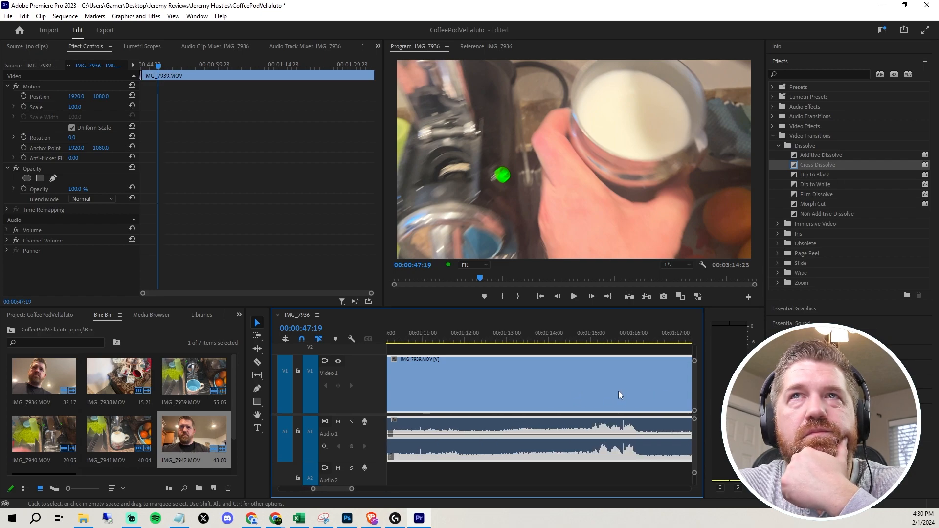
pyautogui.scroll(-4, 618, 392)
pyautogui.scroll(-6, 609, 401)
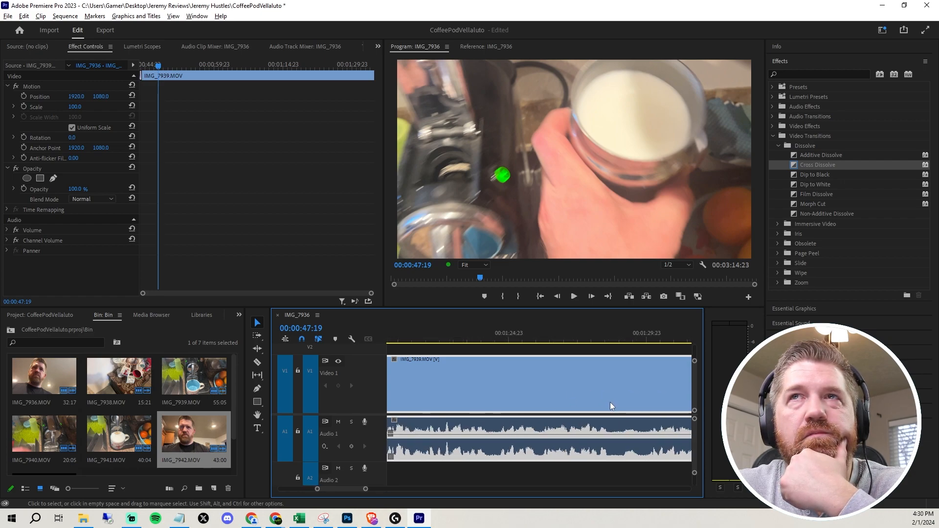
pyautogui.scroll(-4, 596, 400)
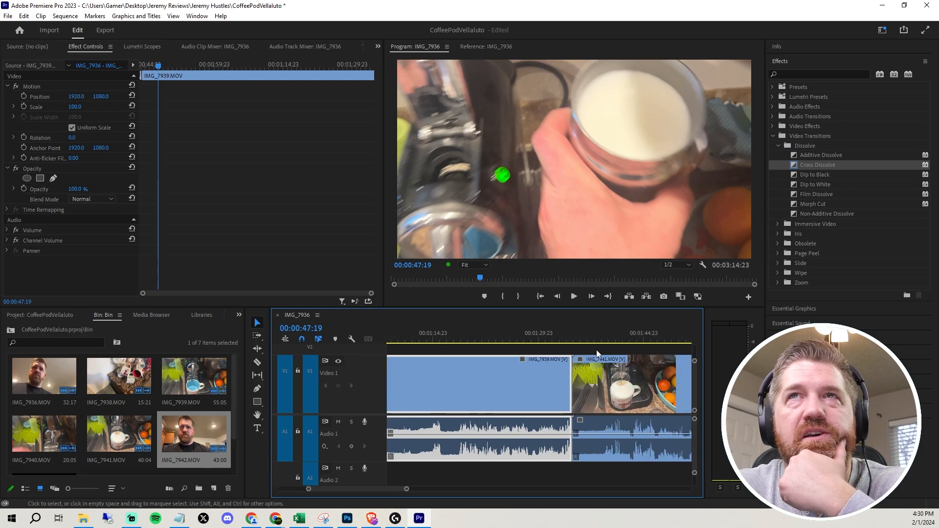
pyautogui.click(557, 340)
pyautogui.press('space')
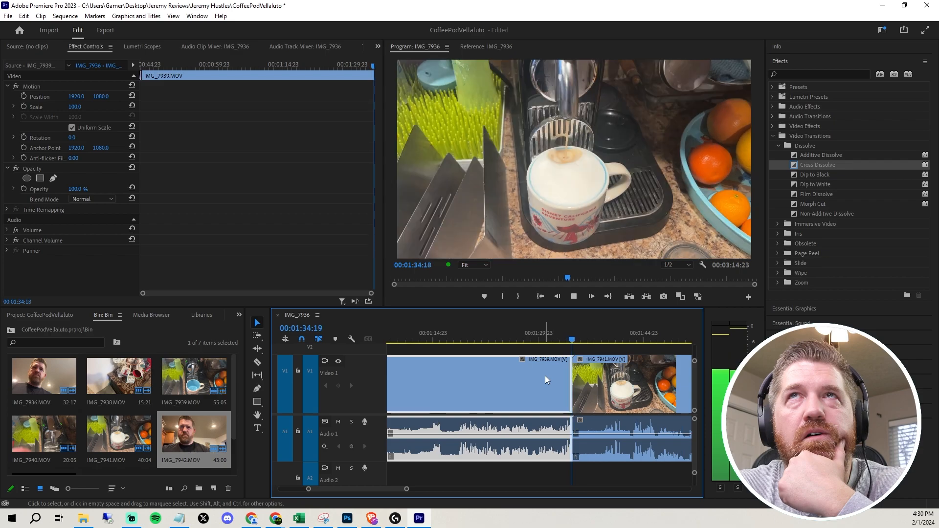
pyautogui.hotkey('alt', 'space')
pyautogui.click(606, 366)
pyautogui.press('space')
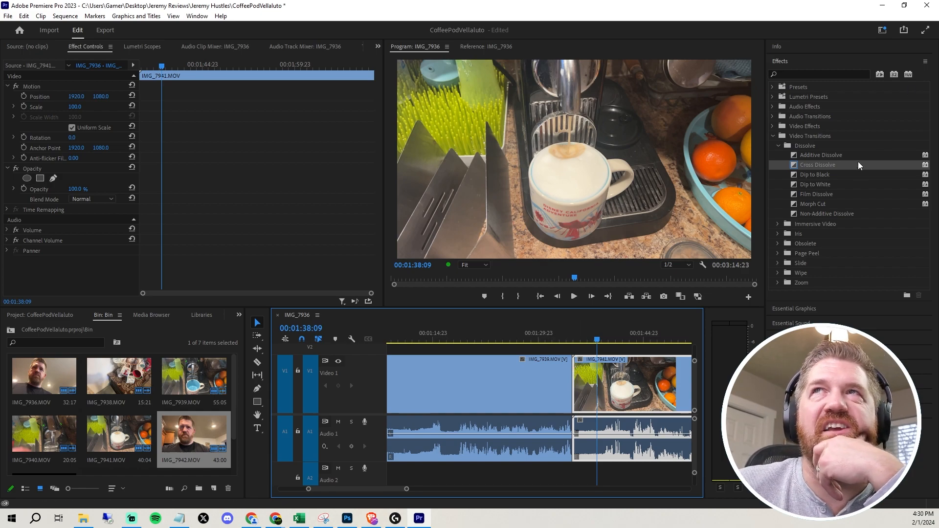
# - Apply a Cross Dissolve at the cut between IMG_7939.MOV and IMG_7941.MOV and set its alignment to Center at Cut
pyautogui.moveTo(810, 169); pyautogui.dragTo(739, 206)
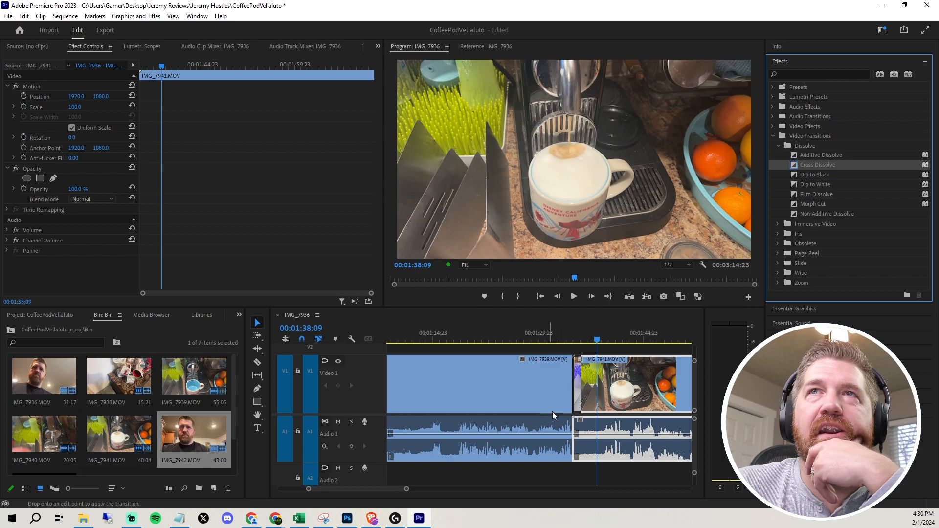
pyautogui.moveTo(576, 384); pyautogui.dragTo(576, 385)
pyautogui.scroll(3, 570, 392)
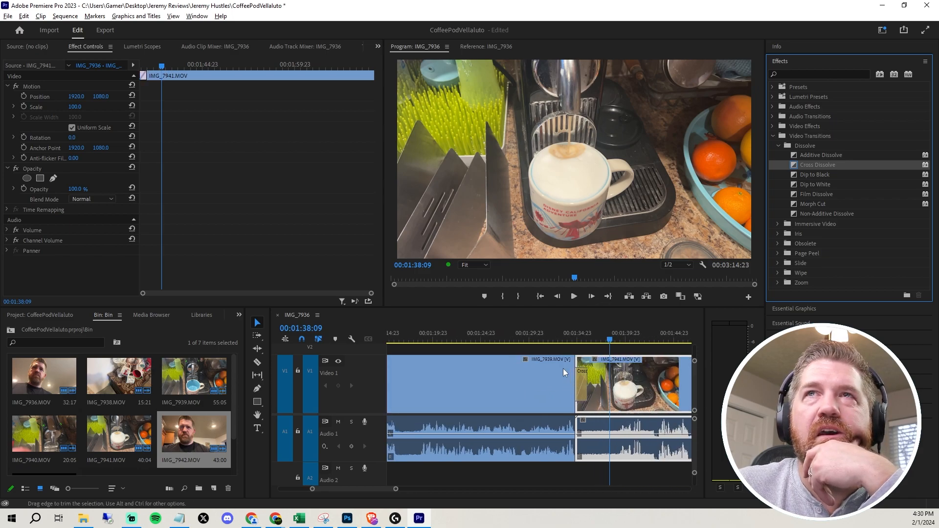
pyautogui.scroll(5, 563, 368)
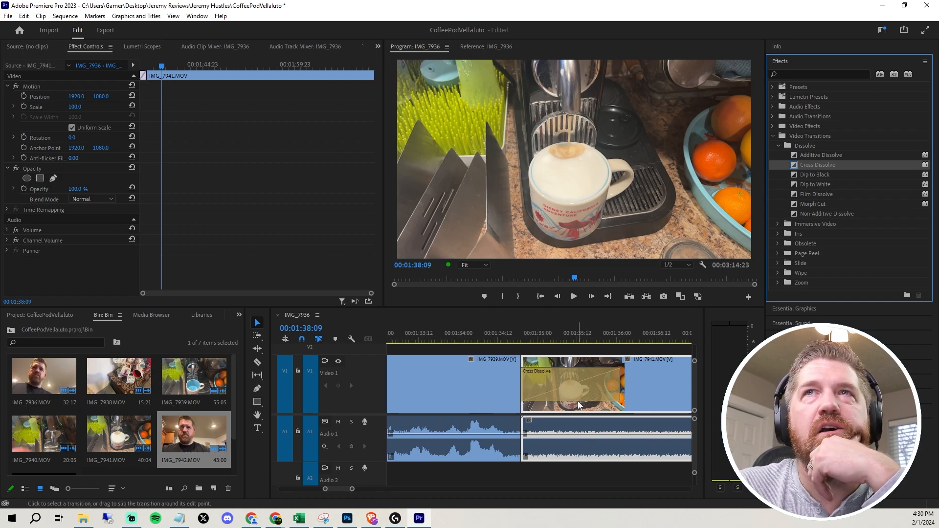
pyautogui.click(582, 391)
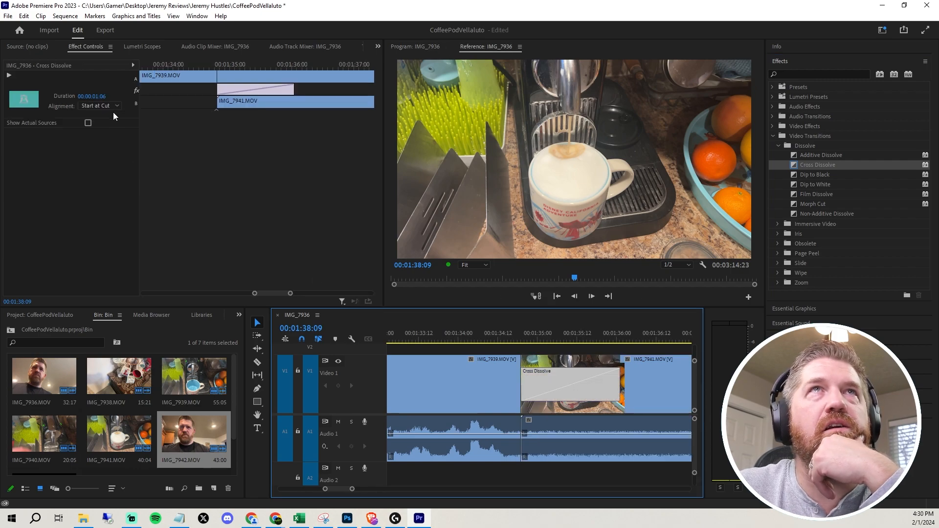
pyautogui.click(116, 104)
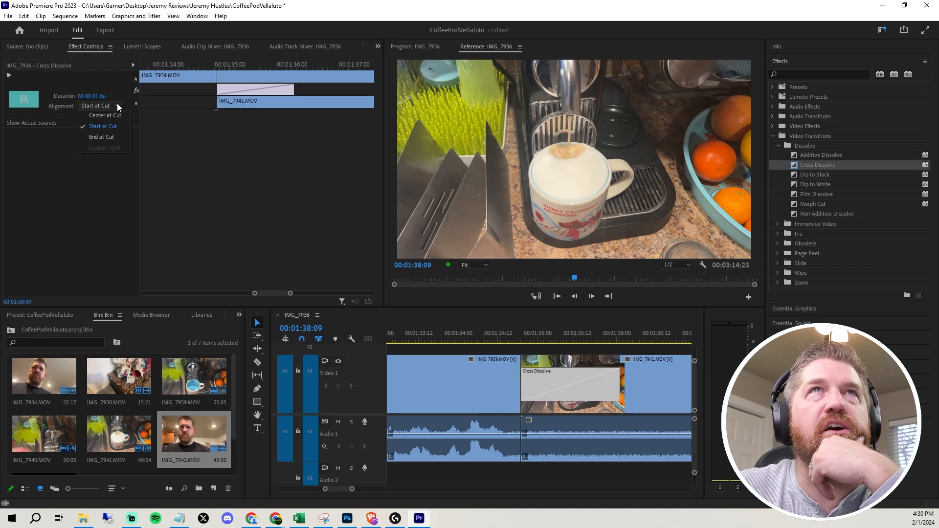
pyautogui.click(110, 113)
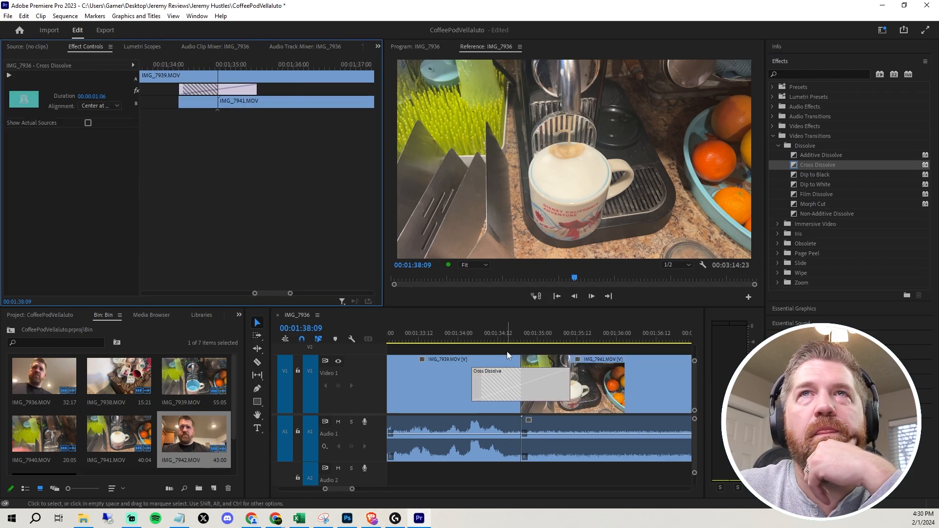
# - Play the sequence through the Cross Dissolve between IMG_7939.MOV and IMG_7941.MOV
pyautogui.click(432, 338)
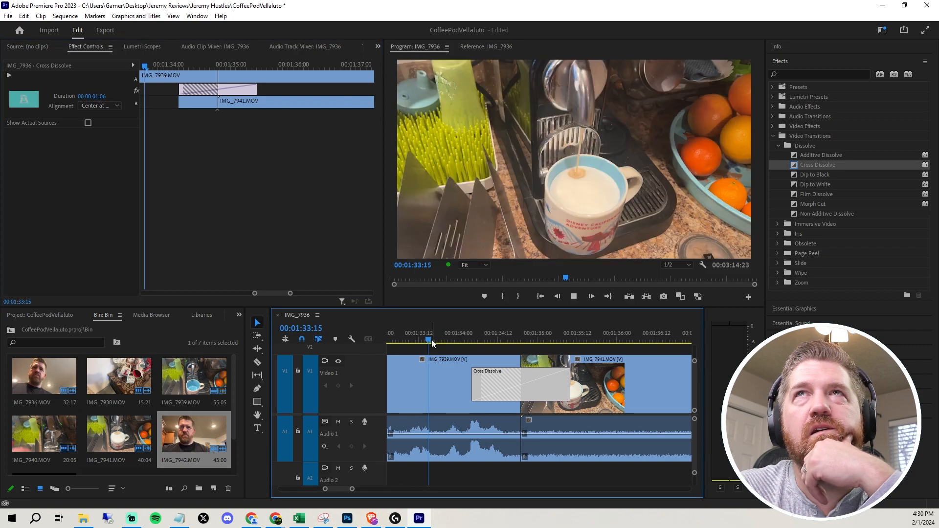
pyautogui.press('space')
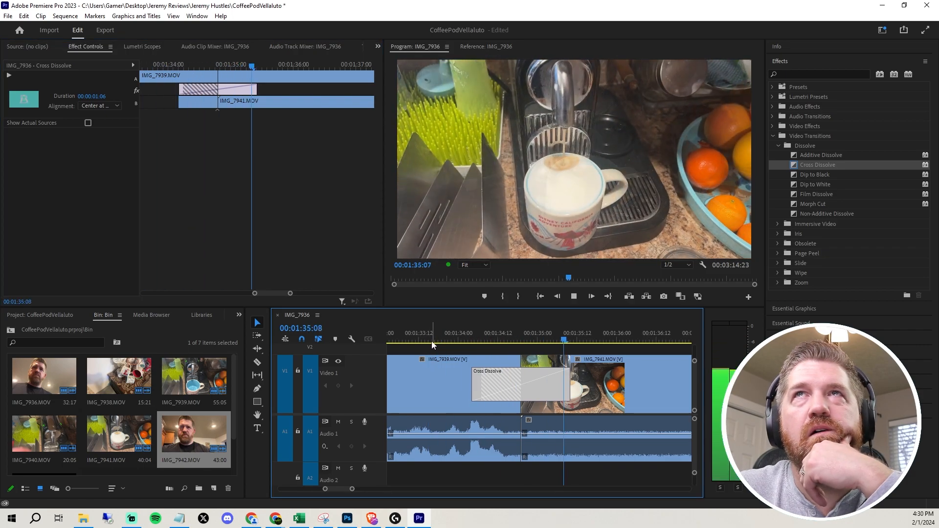
pyautogui.press('space')
# - Shorten the Cross Dissolve between IMG_7939.MOV and IMG_7941.MOV to 00:00:00:15 and realign it to Center at Cut
pyautogui.scroll(7, 491, 411)
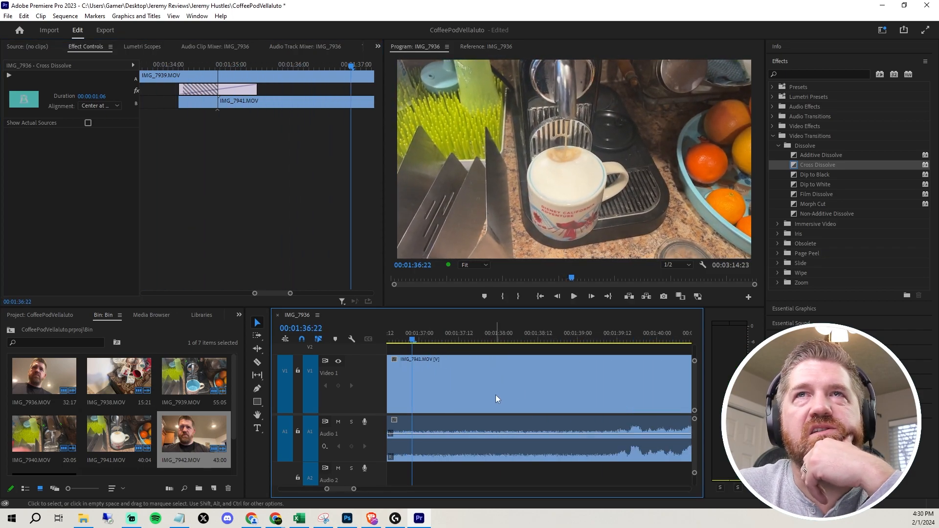
pyautogui.moveTo(567, 385); pyautogui.dragTo(543, 386)
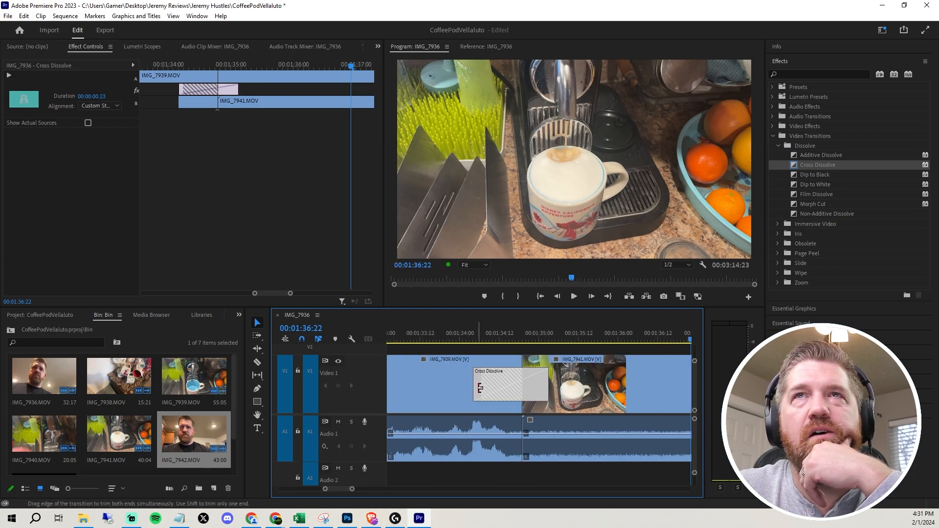
pyautogui.moveTo(480, 388); pyautogui.dragTo(493, 386)
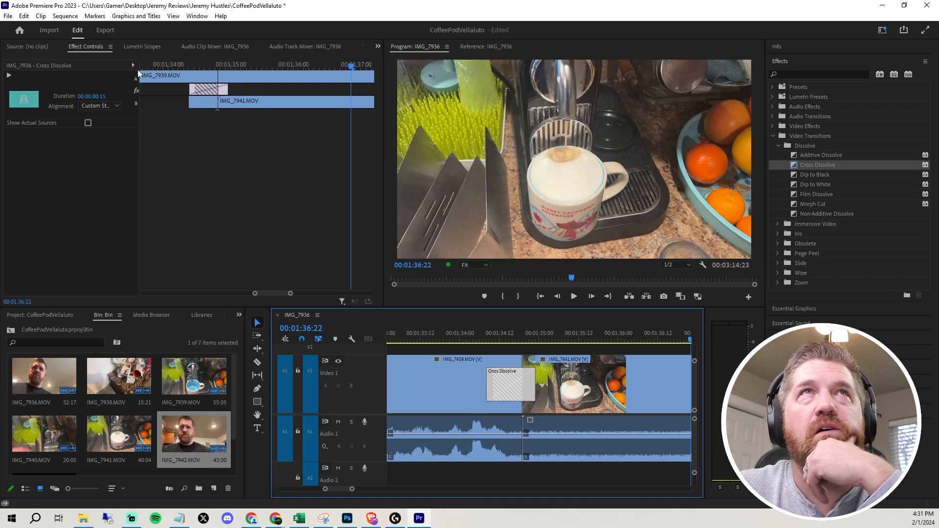
pyautogui.click(101, 108)
pyautogui.click(103, 113)
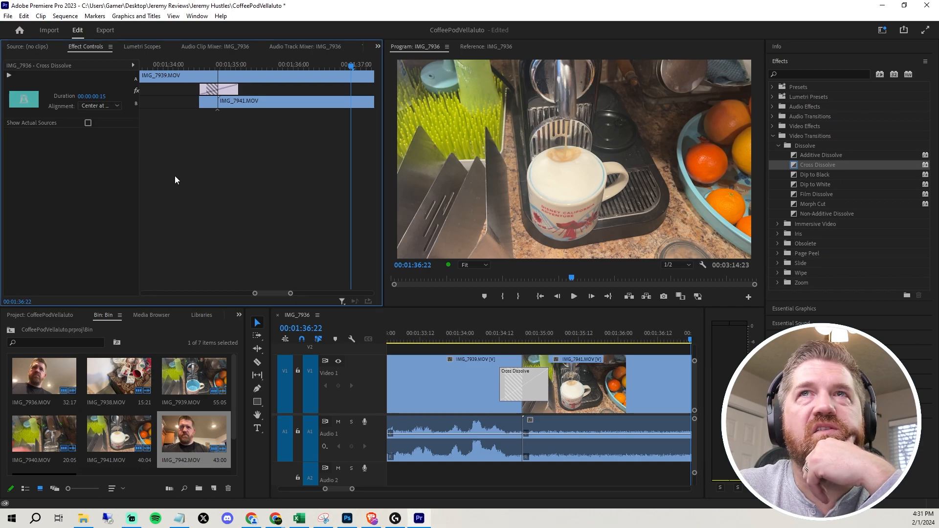
# - Play back the shortened Cross Dissolve between IMG_7939.MOV and IMG_7941.MOV
pyautogui.click(467, 337)
pyautogui.press('space')
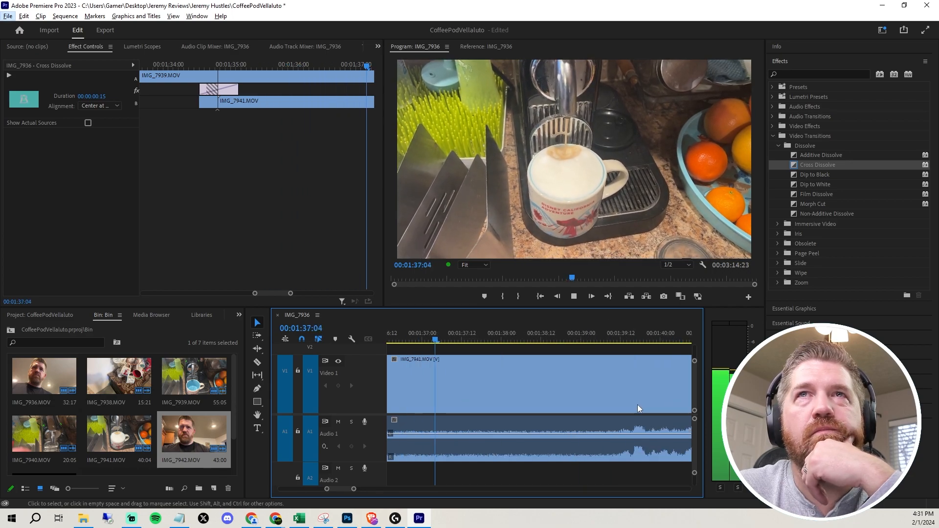
pyautogui.press('space')
pyautogui.click(624, 396)
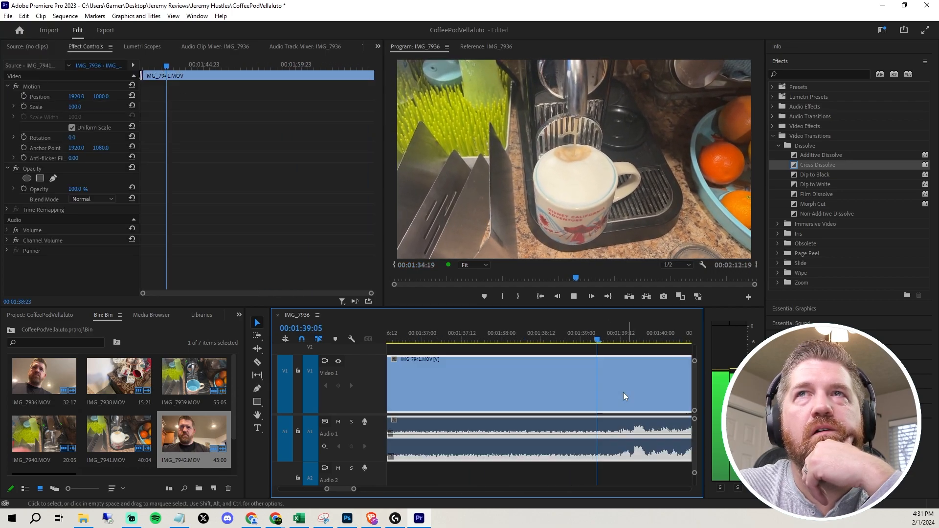
pyautogui.press('space')
# - Find the cut between IMG_7941.MOV and IMG_7940.MOV and play the sequence across it
pyautogui.scroll(-1, 634, 413)
pyautogui.scroll(-8, 636, 419)
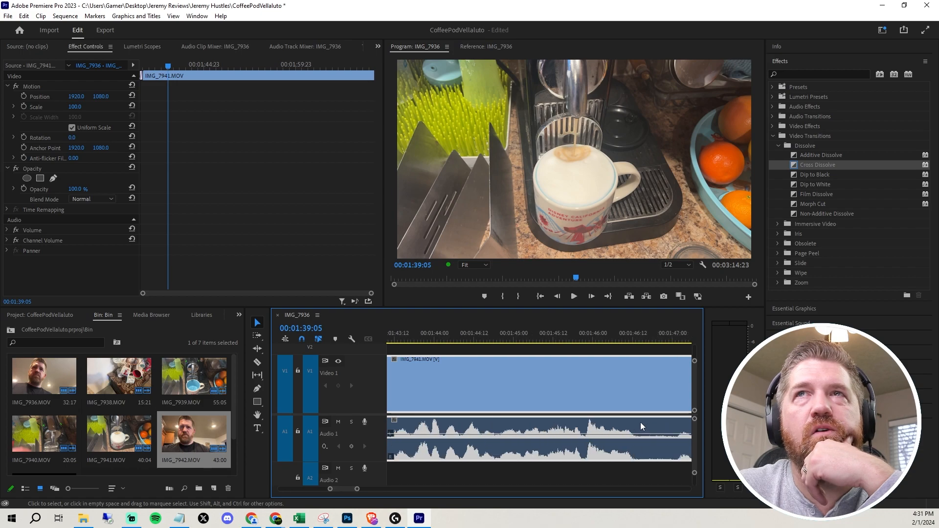
pyautogui.scroll(-3, 631, 424)
pyautogui.scroll(-5, 604, 420)
pyautogui.scroll(-4, 605, 415)
pyautogui.scroll(-2, 605, 415)
pyautogui.click(562, 340)
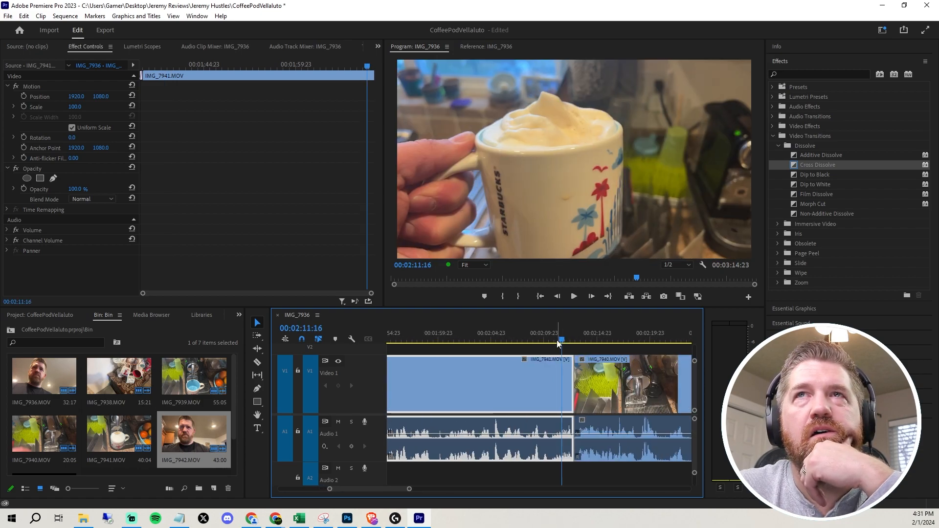
pyautogui.press('space')
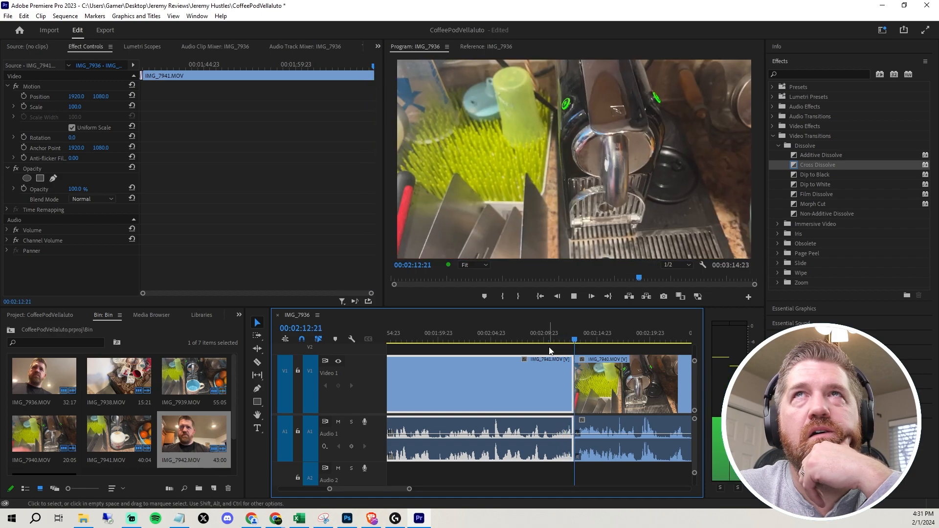
pyautogui.press('space')
# - Apply a Cross Dissolve centred on the cut between IMG_7941.MOV and IMG_7940.MOV and shorten it to 00:00:00:14
pyautogui.moveTo(807, 164); pyautogui.dragTo(573, 389)
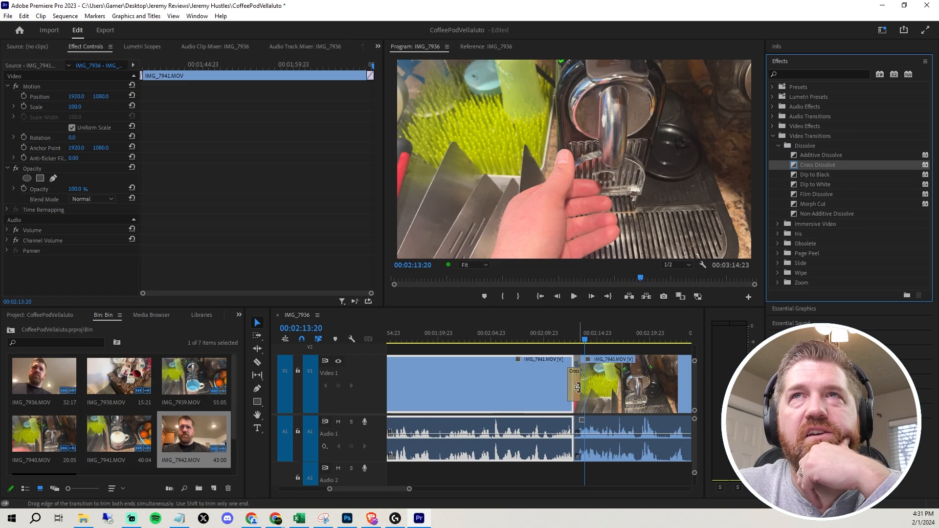
pyautogui.scroll(5, 580, 388)
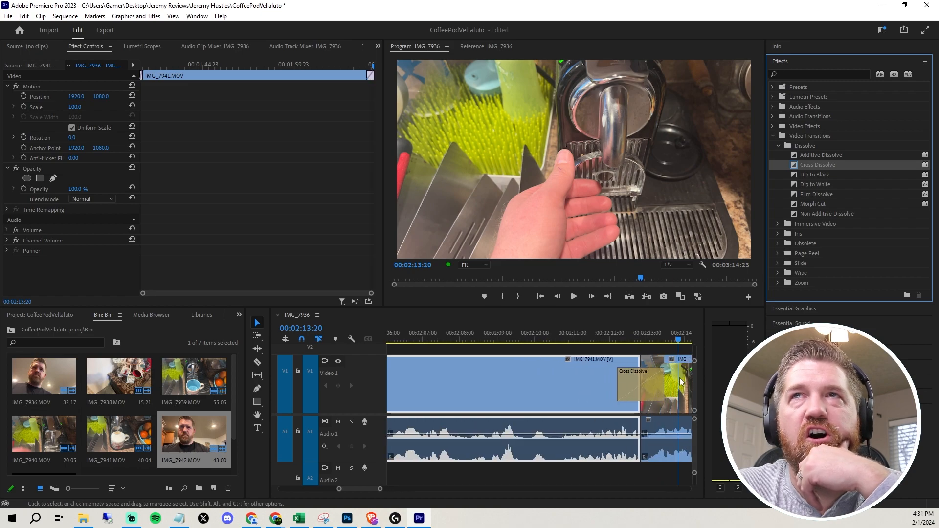
pyautogui.scroll(-5, 632, 392)
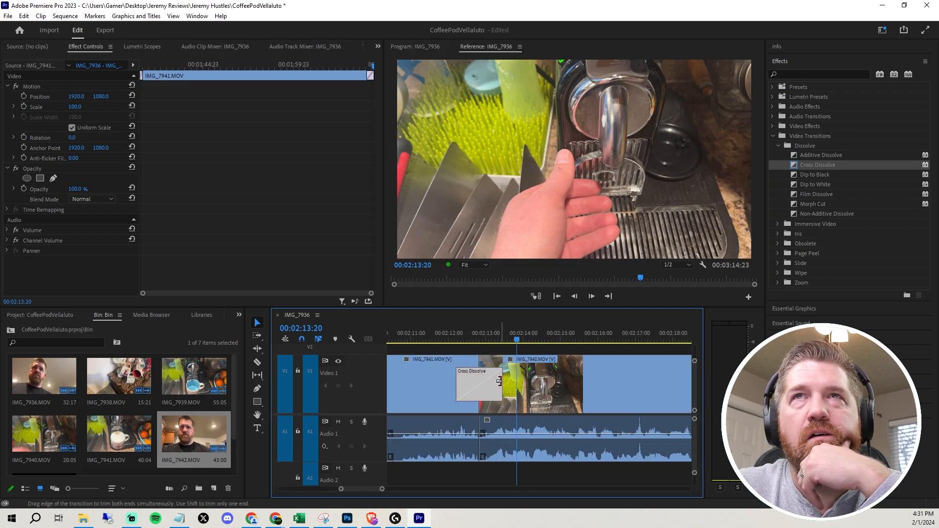
pyautogui.moveTo(498, 380); pyautogui.dragTo(486, 381)
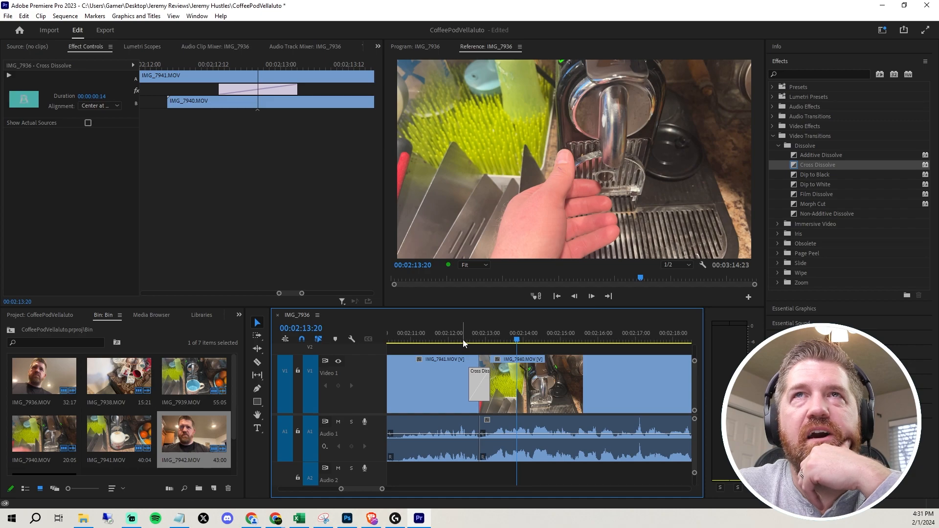
# - Play back the shortened Cross Dissolve between IMG_7941.MOV and IMG_7940.MOV
pyautogui.click(463, 344)
pyautogui.press('space')
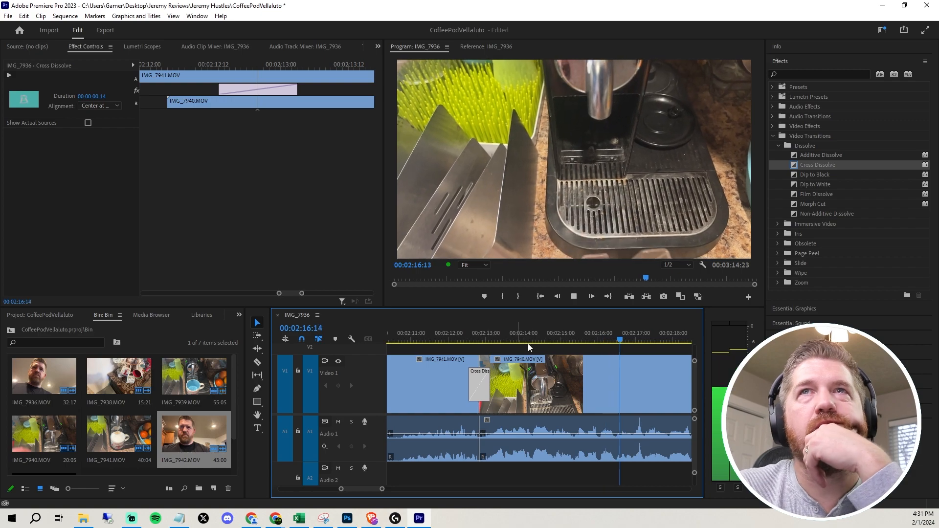
pyautogui.hotkey('alt', 'space')
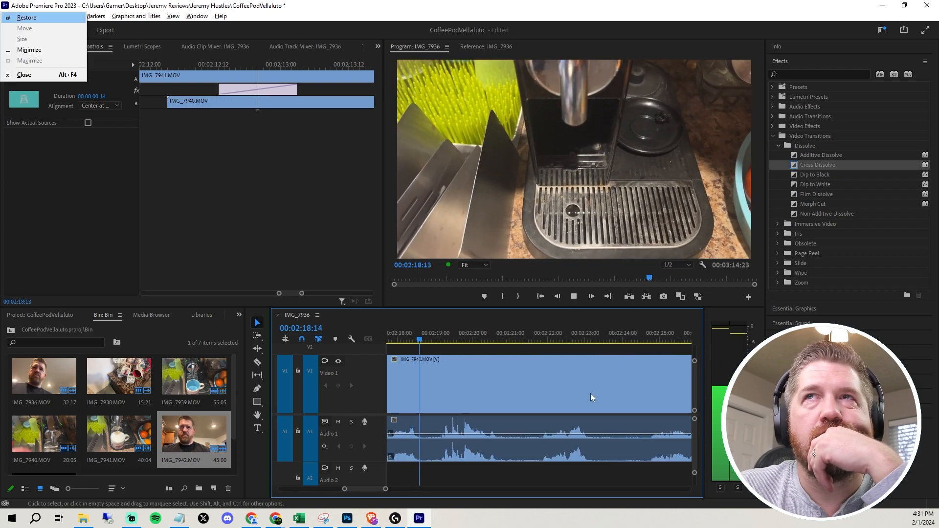
pyautogui.click(539, 383)
pyautogui.press('space')
# - Find the cut between IMG_7940.MOV and IMG_7942.MOV and play the sequence across it
pyautogui.scroll(-5, 559, 389)
pyautogui.scroll(-3, 579, 399)
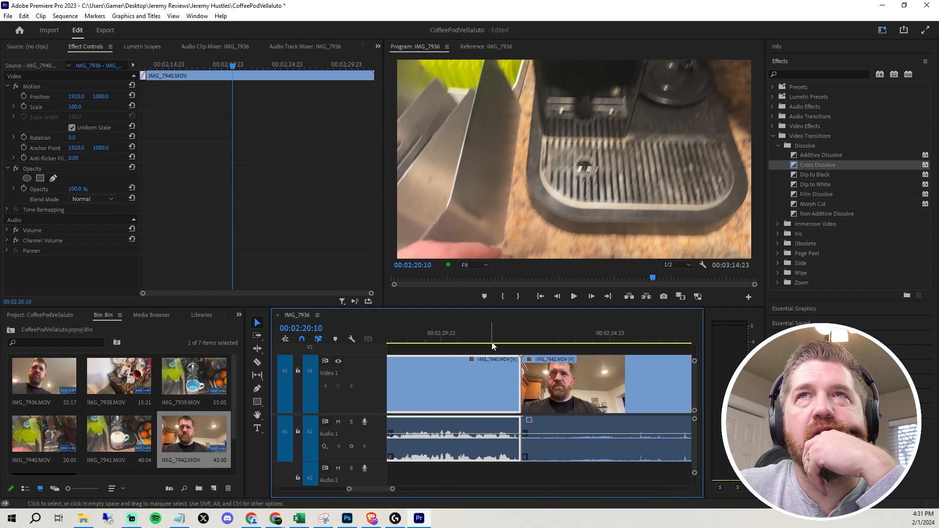
pyautogui.click(507, 337)
pyautogui.press('space')
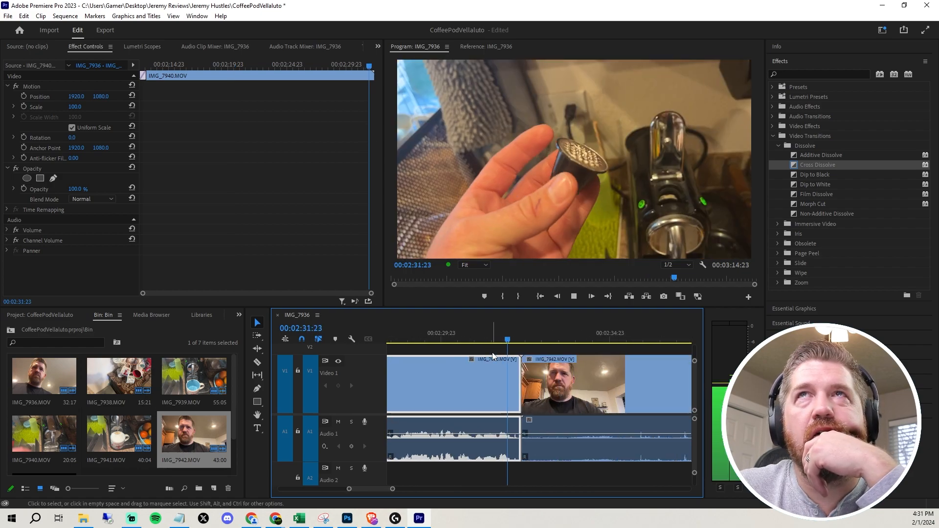
pyautogui.press('space')
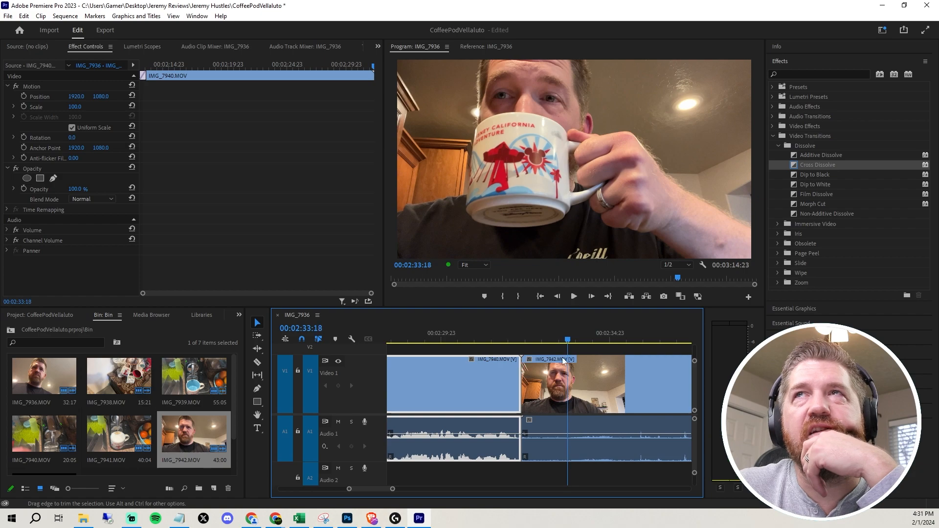
# - Apply a Cross Dissolve centred on the cut between IMG_7940.MOV and IMG_7942.MOV and shorten it to 00:00:00:16
pyautogui.click(824, 166)
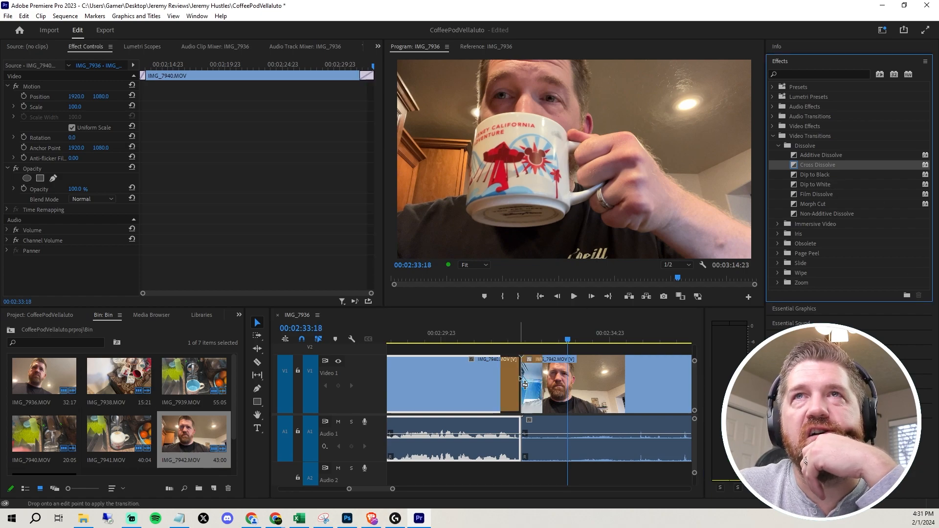
pyautogui.moveTo(524, 384); pyautogui.dragTo(514, 380)
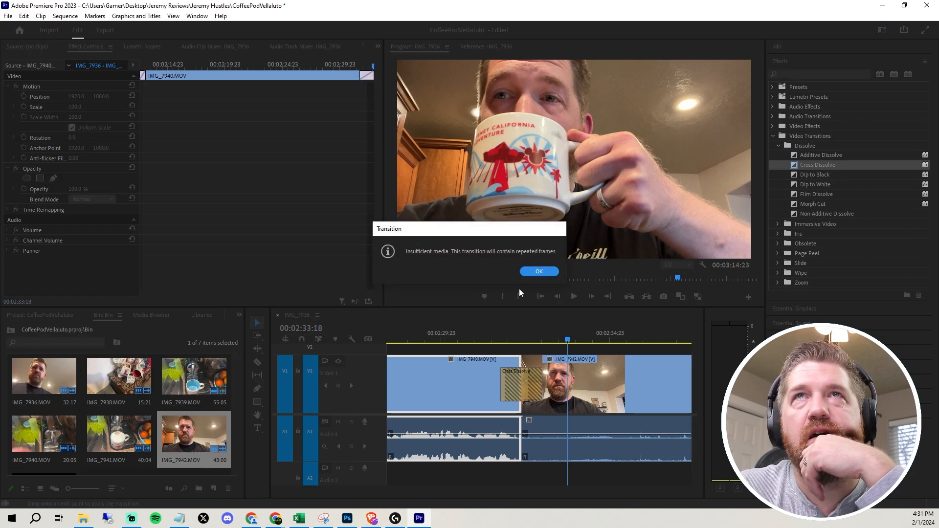
pyautogui.click(539, 273)
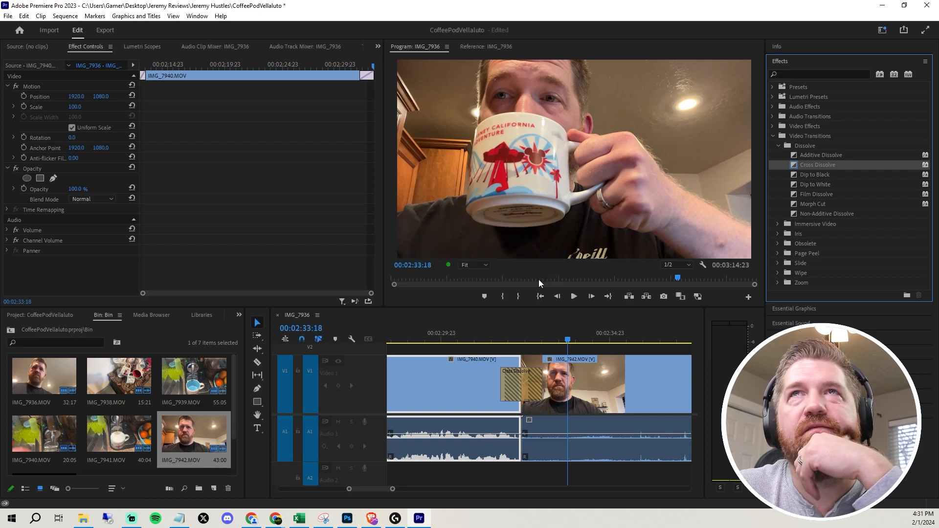
pyautogui.click(513, 383)
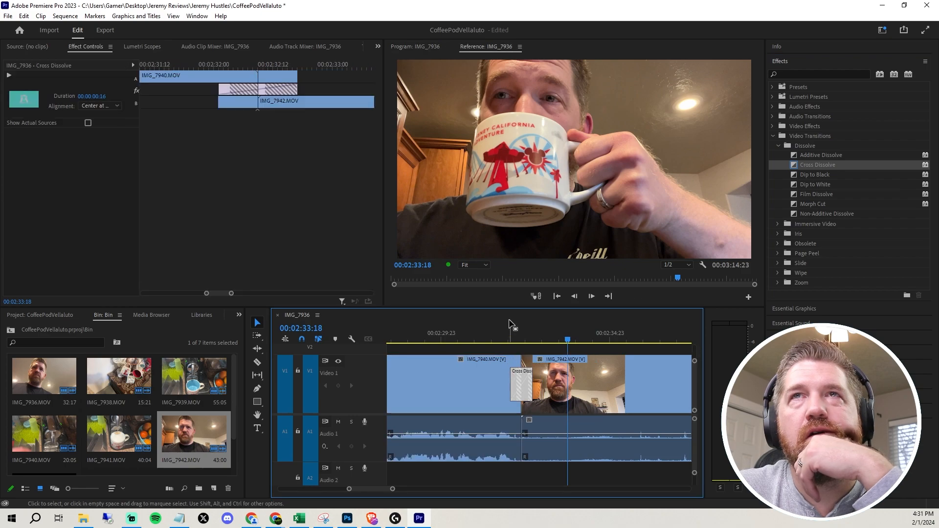
# - Play back the Cross Dissolve between IMG_7940.MOV and IMG_7942.MOV twice
pyautogui.click(501, 332)
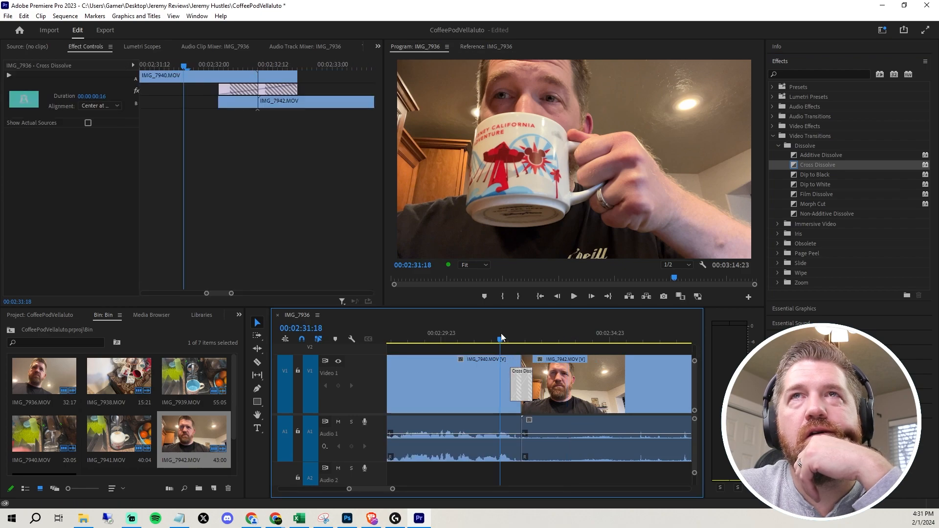
pyautogui.press('space')
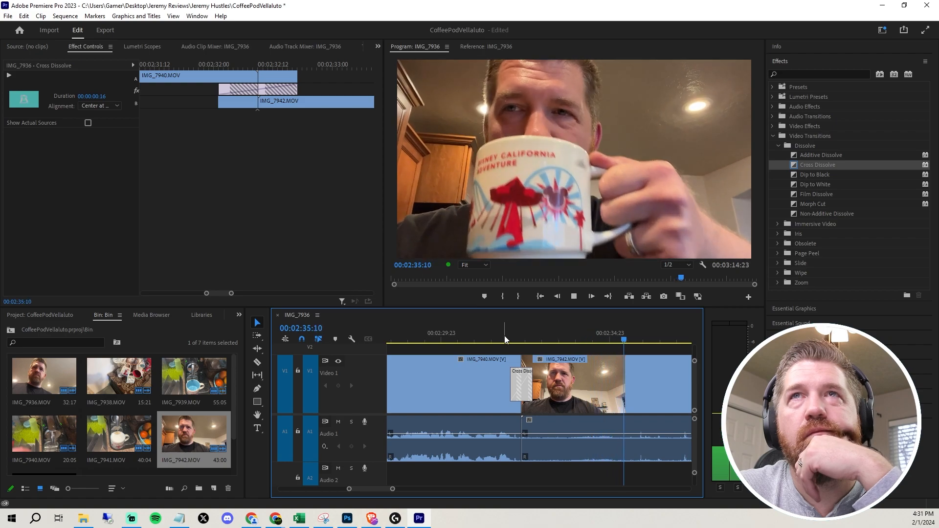
pyautogui.click(504, 332)
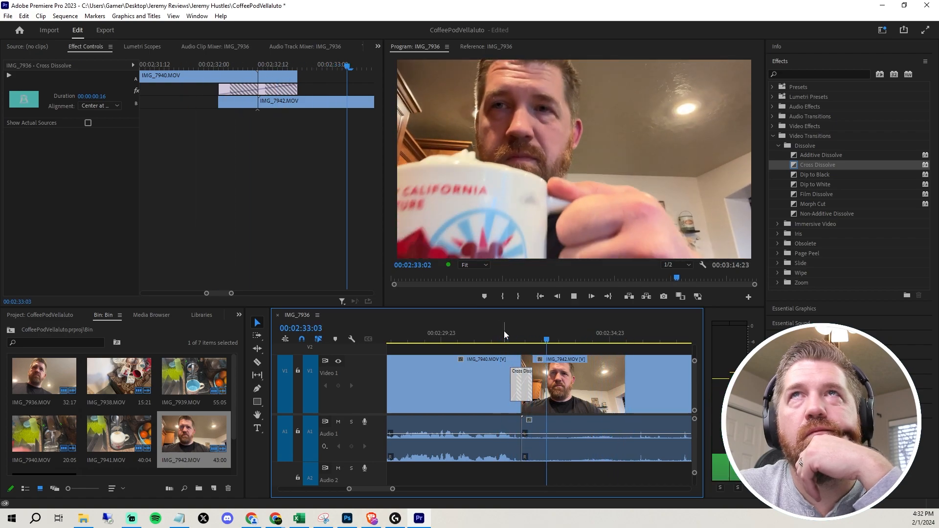
pyautogui.press('space')
# - Place the playhead at 00:02:32:02 and clear the Cross Dissolve between IMG_7940.MOV and IMG_7942.MOV
pyautogui.moveTo(508, 344); pyautogui.dragTo(514, 344)
pyautogui.press('Left')
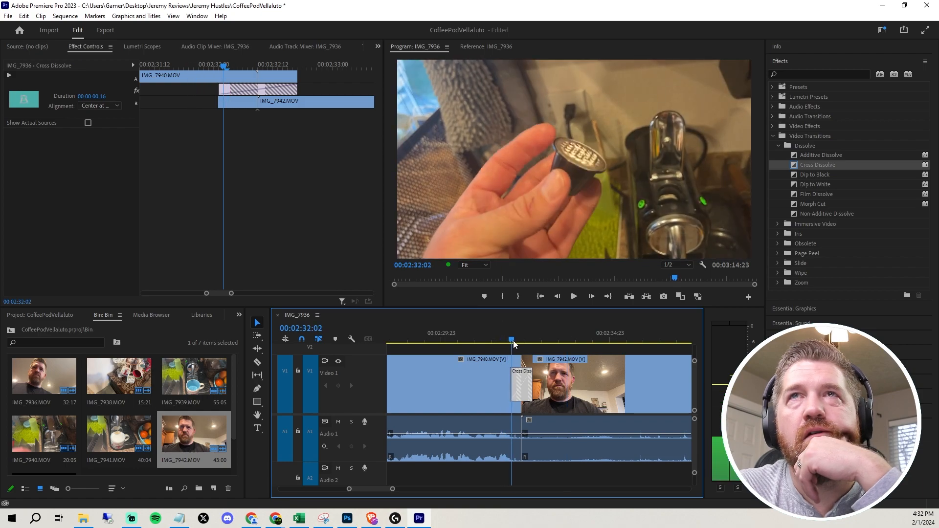
pyautogui.rightClick(522, 380)
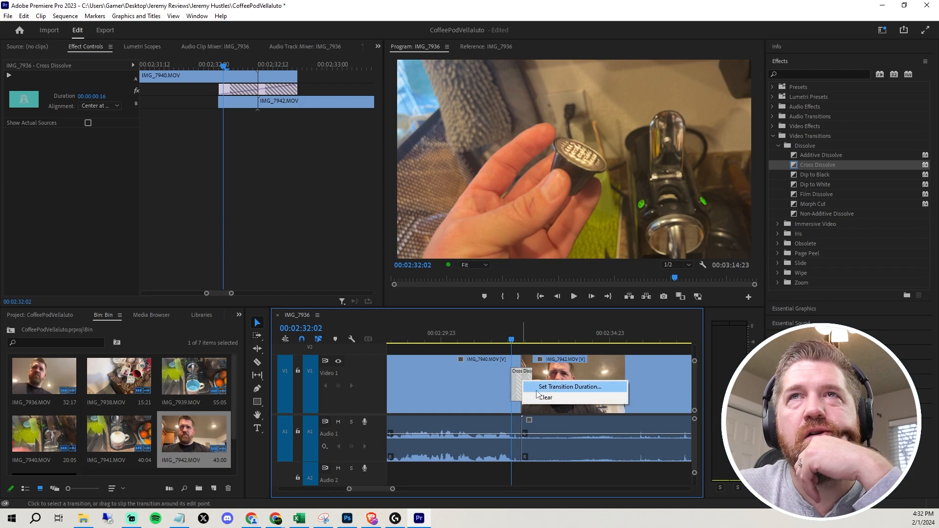
pyautogui.click(541, 396)
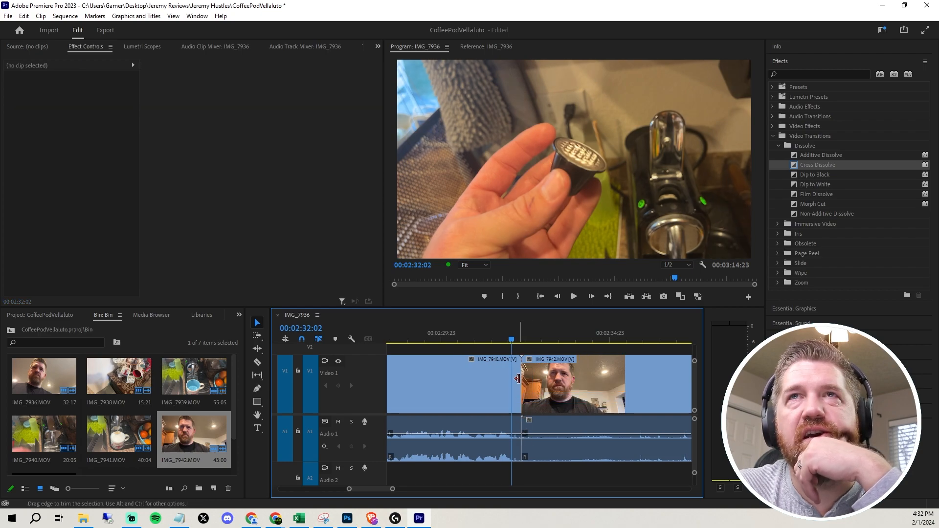
# - Split IMG_7940.MOV at 00:02:32:02 with the Razor tool and ripple delete the leftover piece before IMG_7942.MOV
pyautogui.press('c')
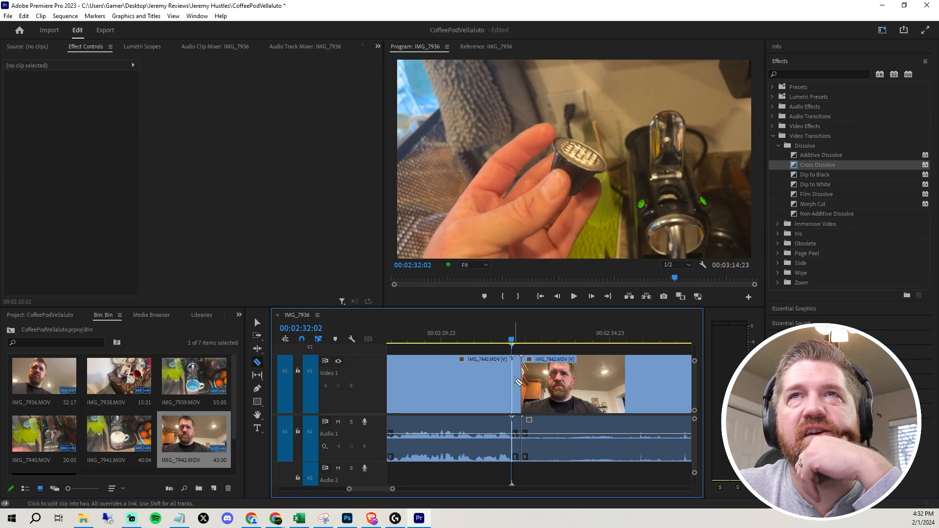
pyautogui.rightClick(517, 382)
pyautogui.click(546, 62)
# - Play across the new cut, then split IMG_7942.MOV at 00:02:32:12 and ripple delete its opening piece
pyautogui.click(505, 340)
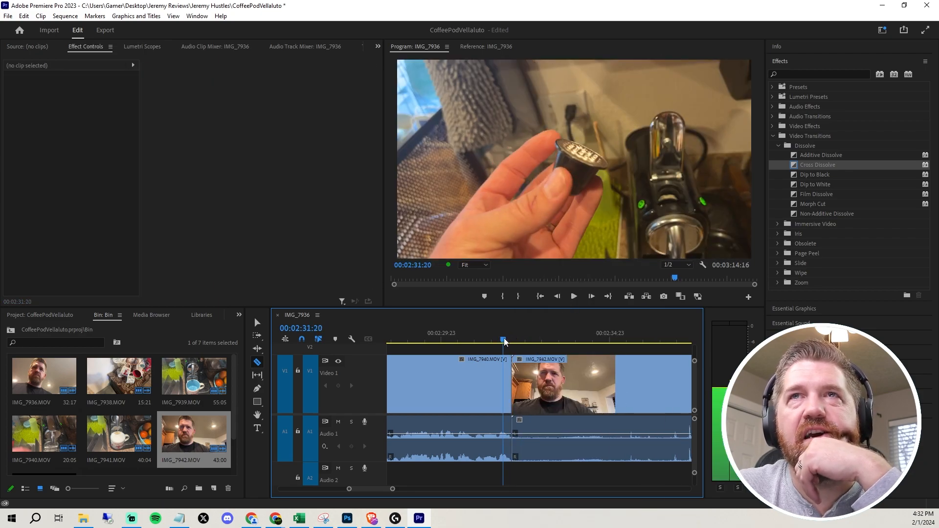
pyautogui.press('space')
pyautogui.click(529, 340)
pyautogui.moveTo(529, 341); pyautogui.dragTo(528, 341)
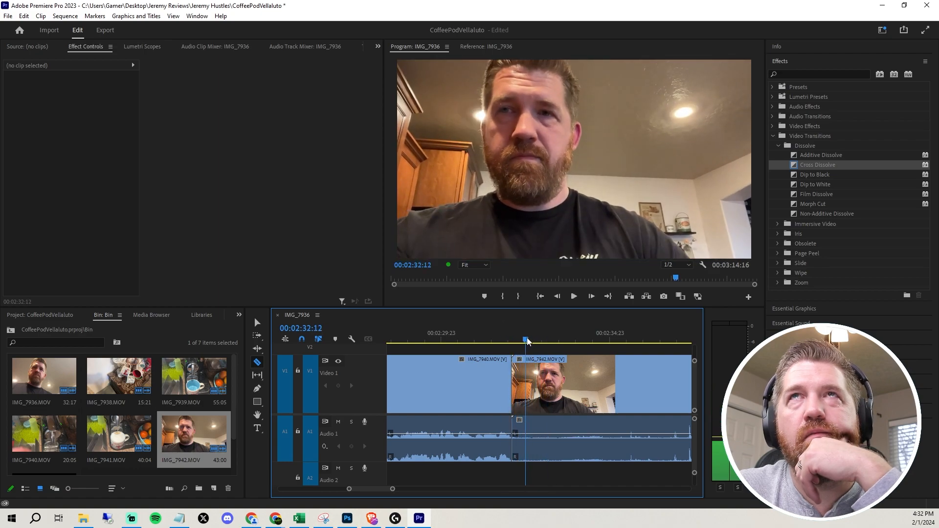
pyautogui.rightClick(528, 362)
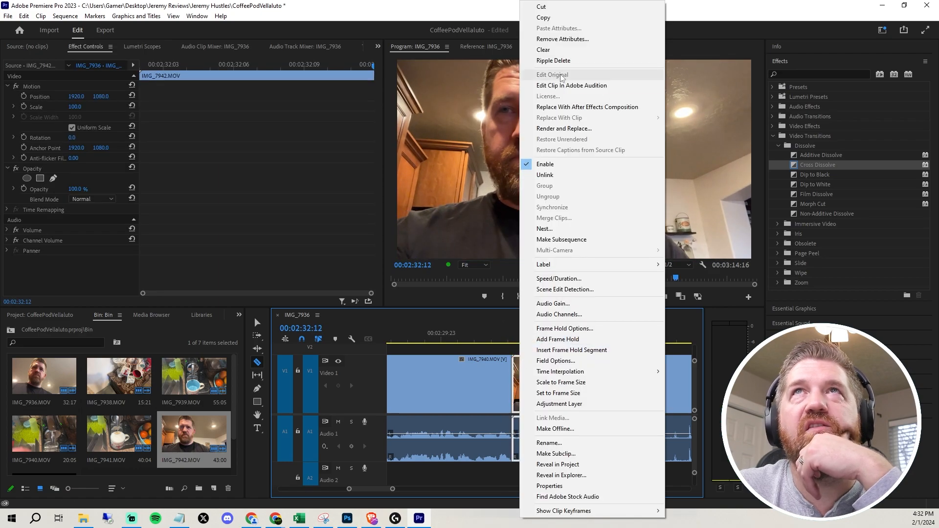
pyautogui.click(548, 60)
# - Apply a Cross Dissolve to the trimmed cut between IMG_7940.MOV and IMG_7942.MOV and play the sequence from there
pyautogui.click(792, 165)
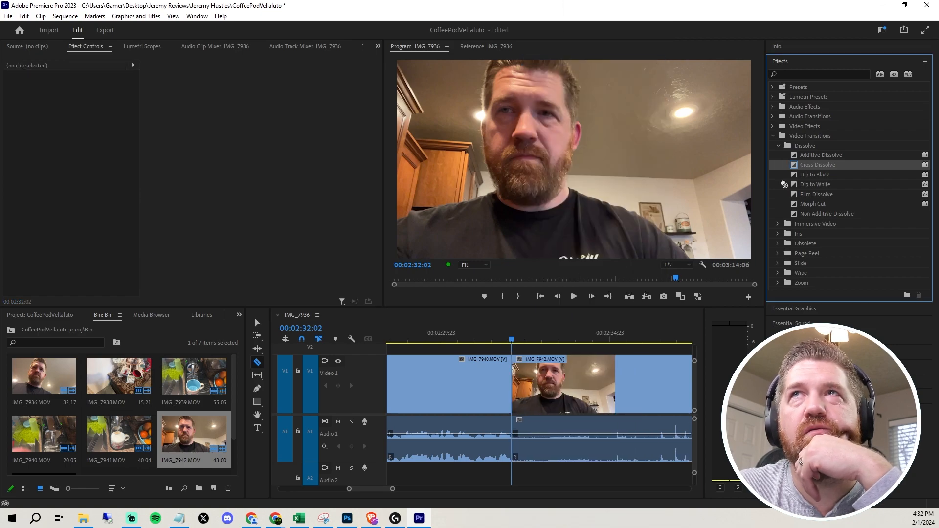
pyautogui.moveTo(513, 385); pyautogui.dragTo(517, 379)
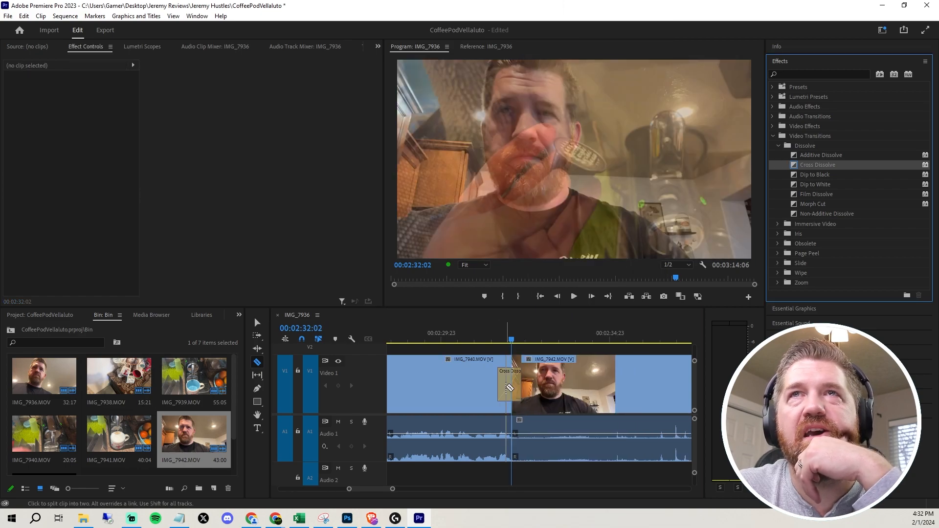
pyautogui.scroll(2, 509, 390)
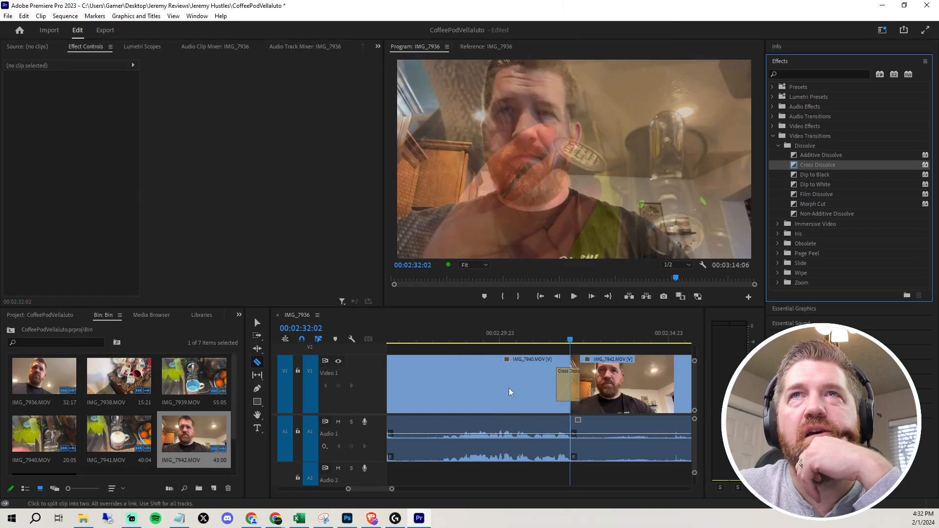
pyautogui.press('space')
pyautogui.scroll(3, 543, 392)
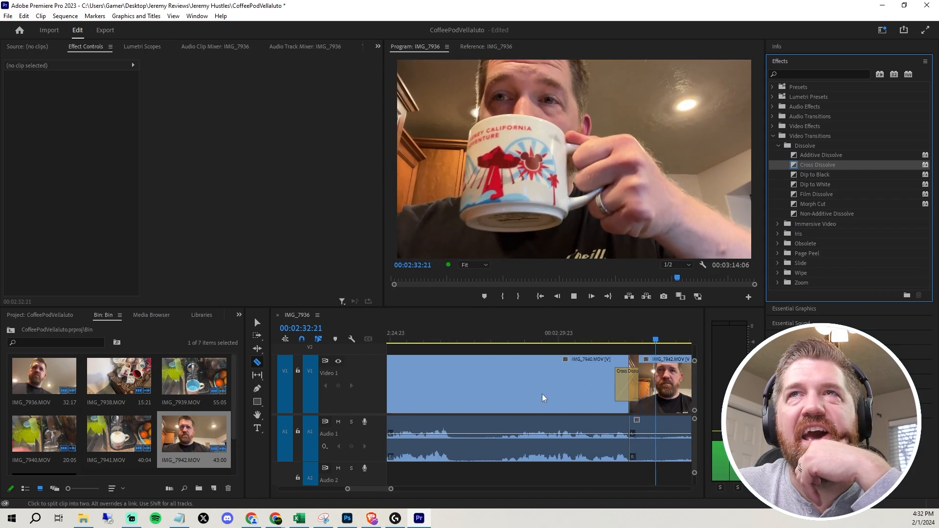
pyautogui.press('space')
# - Align the Cross Dissolve between IMG_7940.MOV and IMG_7942.MOV to Center at Cut and shorten it to 00:00:00:09
pyautogui.scroll(5, 645, 395)
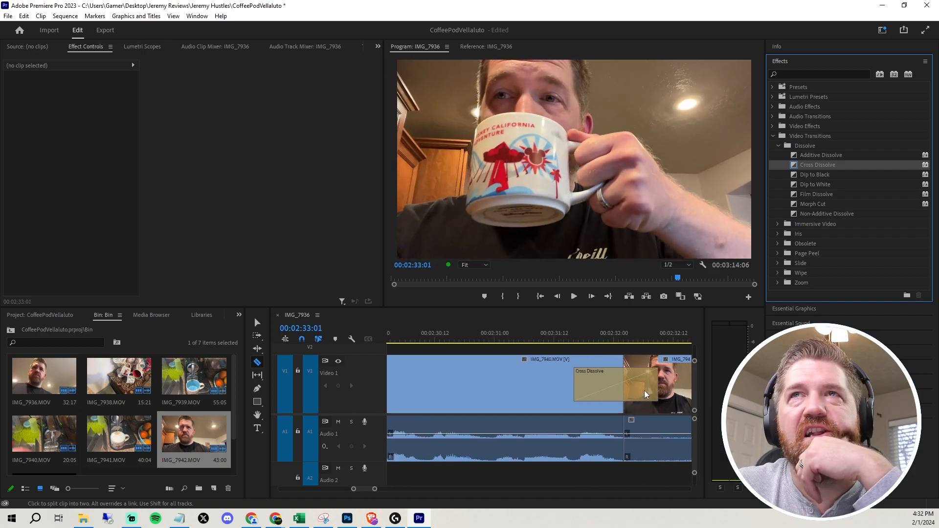
pyautogui.scroll(-3, 640, 399)
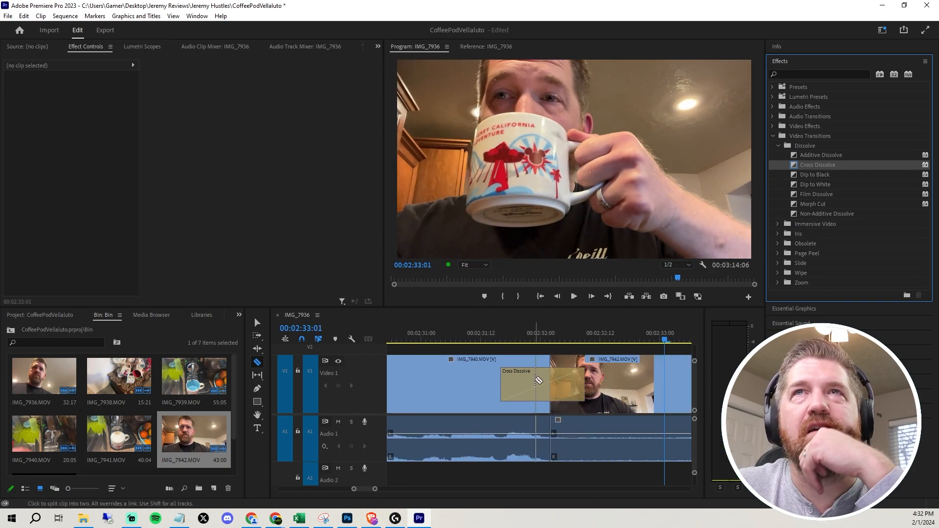
pyautogui.press('v')
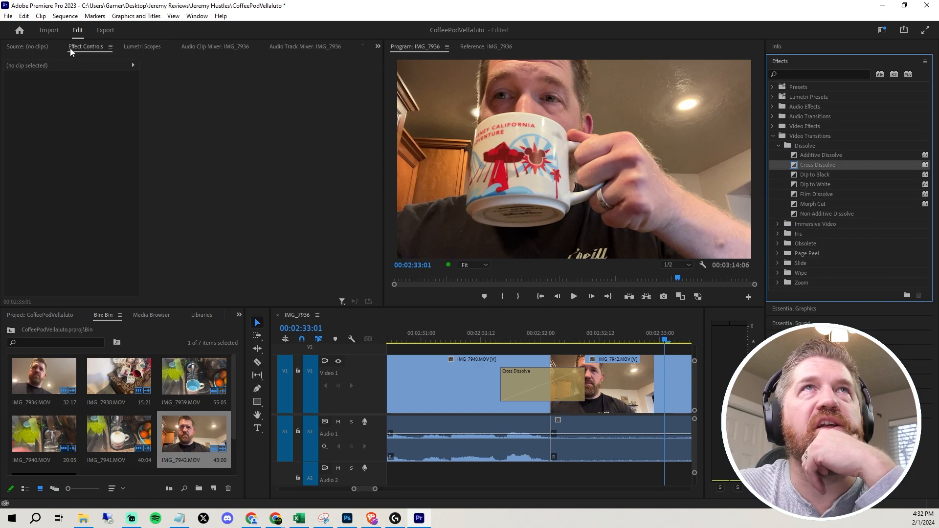
pyautogui.click(553, 391)
pyautogui.click(113, 108)
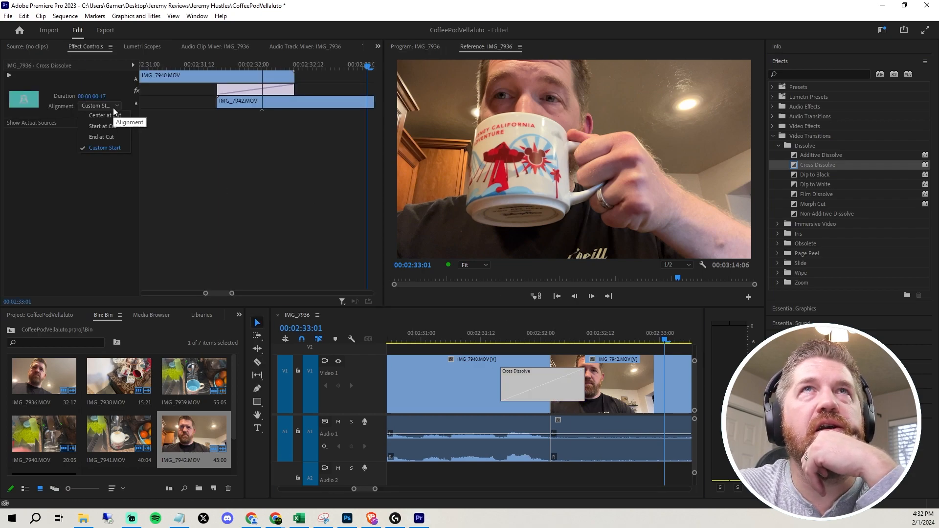
pyautogui.click(110, 117)
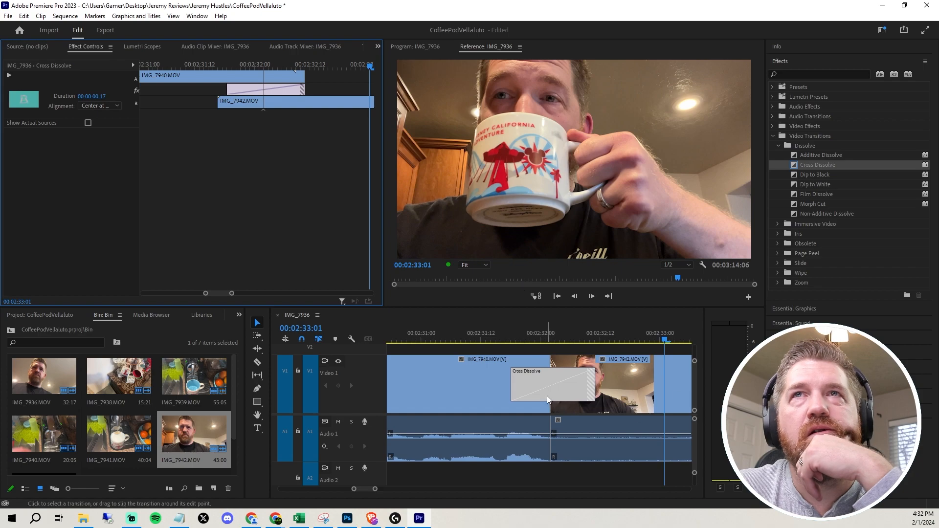
pyautogui.moveTo(517, 385); pyautogui.dragTo(539, 383)
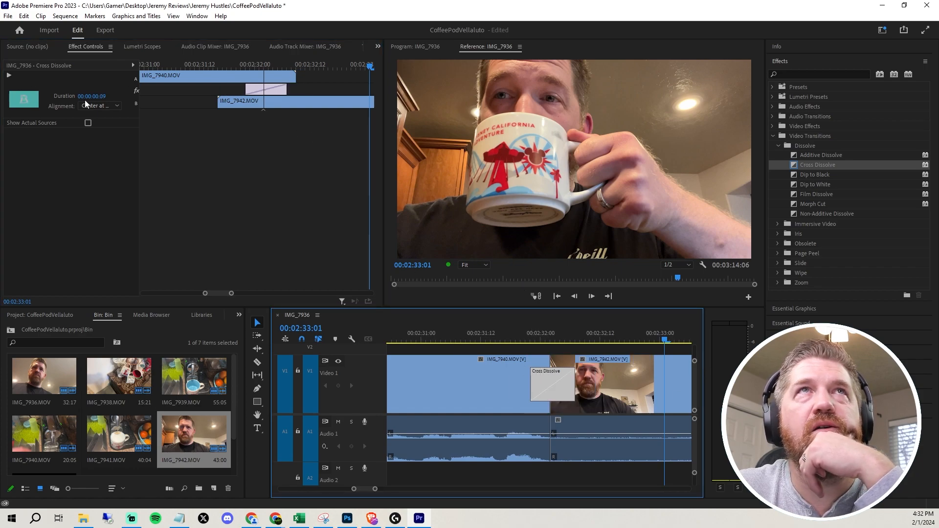
pyautogui.click(97, 107)
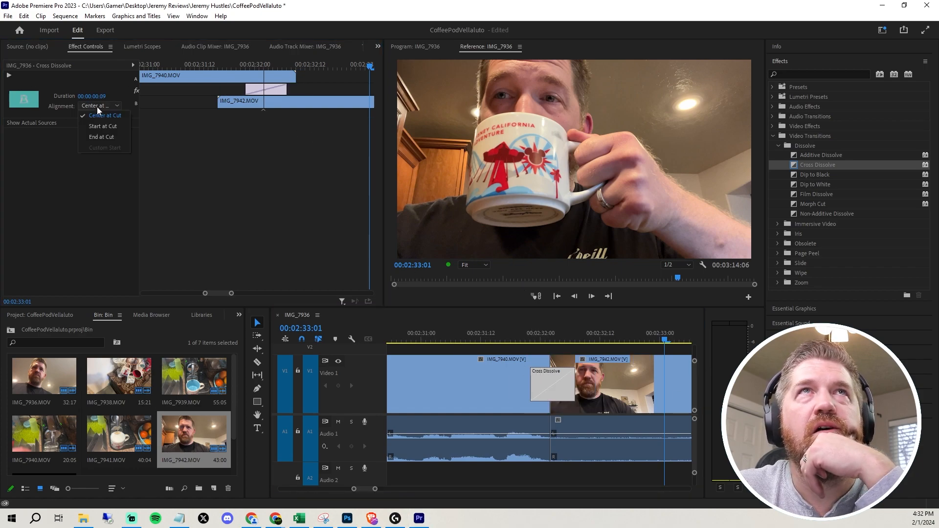
pyautogui.click(101, 116)
# - Play the sequence from just before the shortened Cross Dissolve through IMG_7942.MOV to the end
pyautogui.click(524, 337)
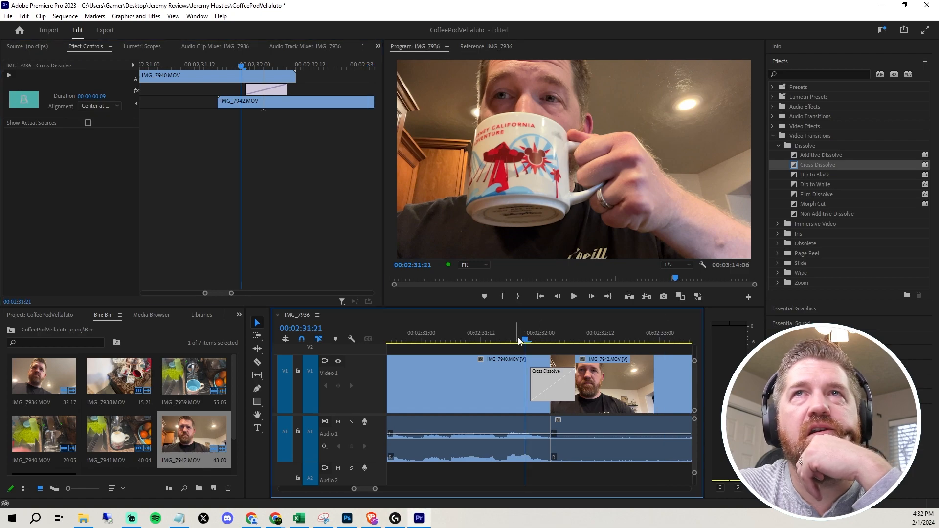
pyautogui.press('space')
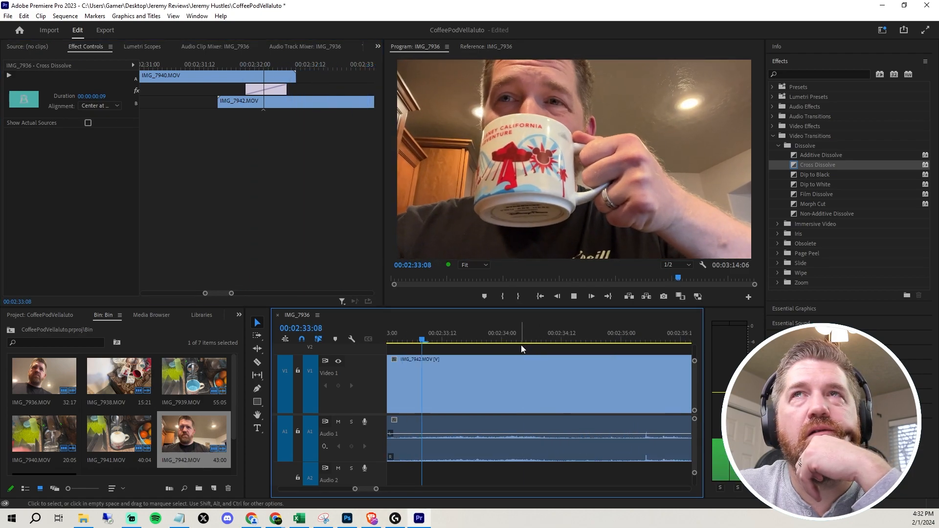
pyautogui.scroll(-4, 560, 403)
pyautogui.scroll(-4, 575, 400)
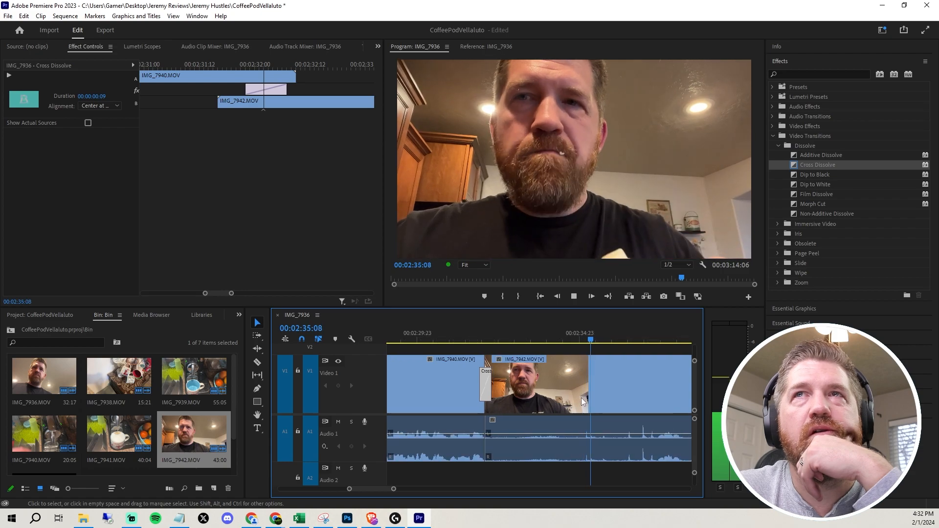
pyautogui.scroll(-4, 631, 407)
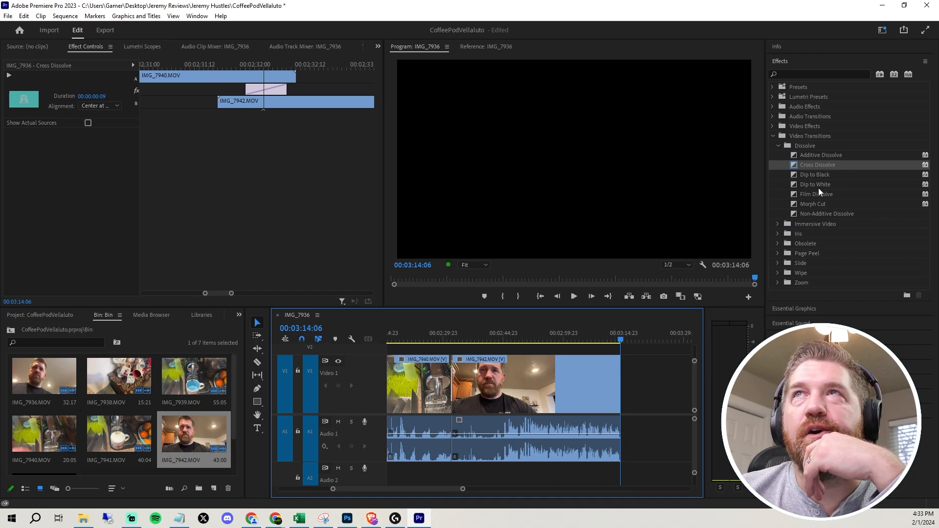
# - Apply a Dip to Black transition to the end of IMG_7942.MOV and play back the ending
pyautogui.moveTo(823, 176); pyautogui.dragTo(562, 395)
pyautogui.moveTo(620, 387); pyautogui.dragTo(619, 387)
pyautogui.click(597, 335)
pyautogui.press('space')
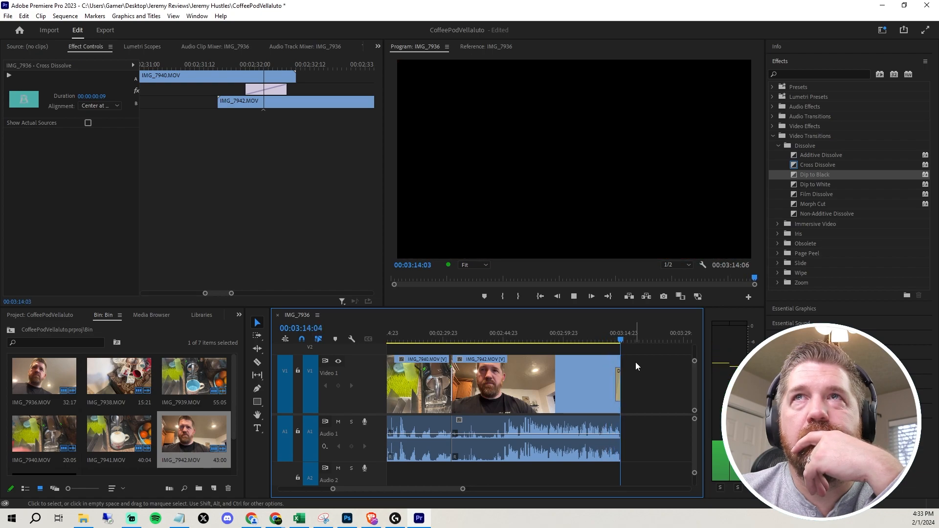
# - Shorten the Dip to Black at the end of IMG_7942.MOV to 00:00:00:19 and play back the ending
pyautogui.scroll(4, 617, 386)
pyautogui.scroll(4, 618, 388)
pyautogui.click(593, 379)
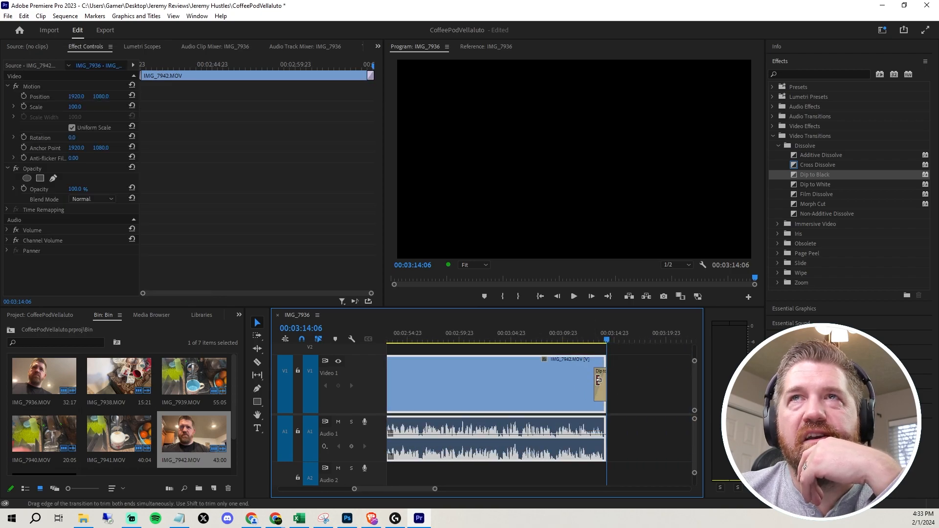
pyautogui.moveTo(597, 380); pyautogui.dragTo(599, 380)
pyautogui.click(591, 349)
pyautogui.press('space')
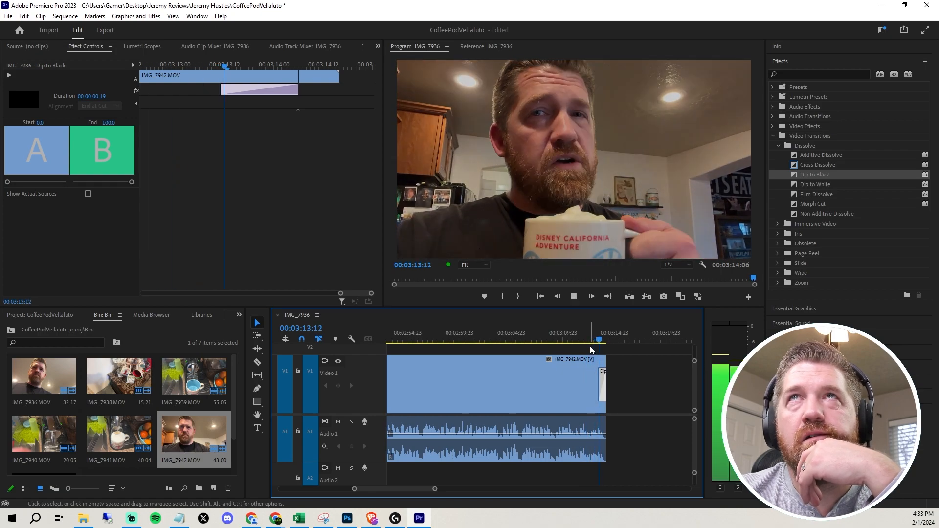
# - Return to the start of the sequence, scrub toward the first cut, and play from IMG_7936.MOV into IMG_7938.MOV to compare their audio
pyautogui.scroll(1, 528, 439)
pyautogui.scroll(3, 528, 440)
pyautogui.scroll(-6, 482, 401)
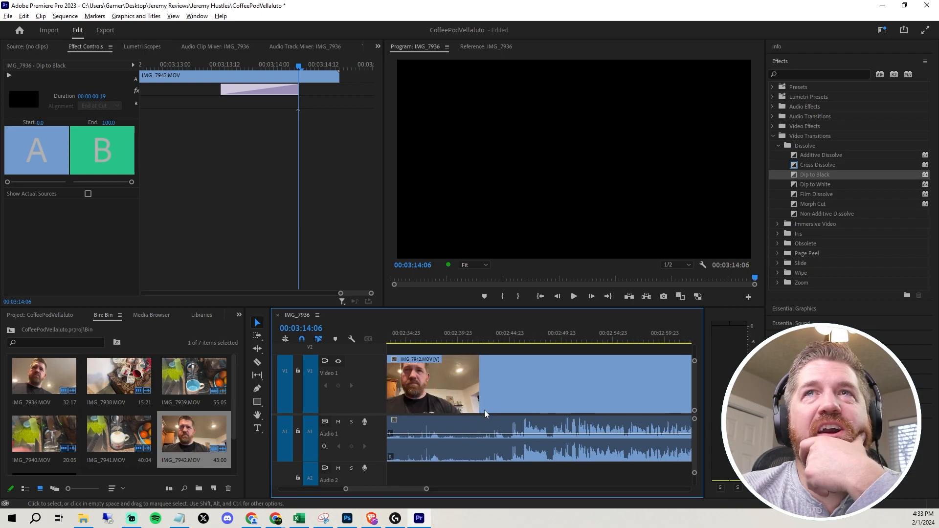
pyautogui.scroll(4, 483, 421)
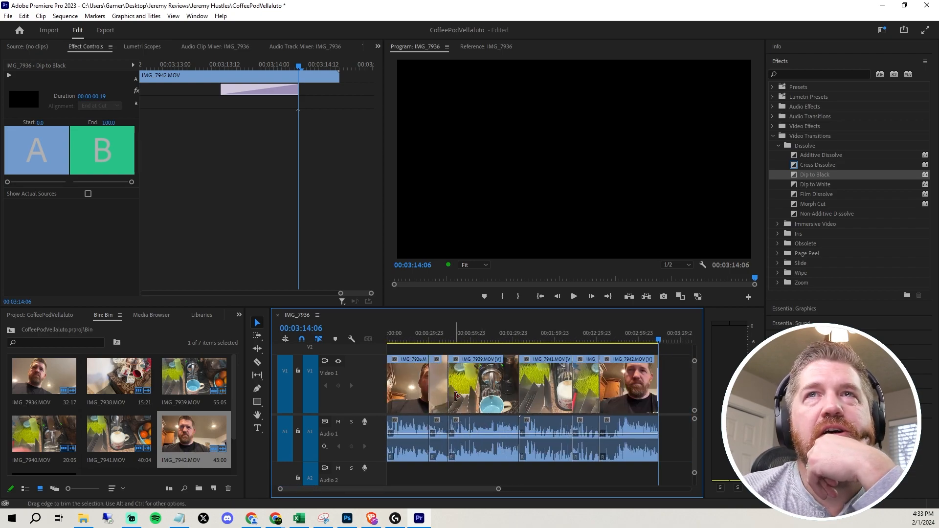
pyautogui.press('Home')
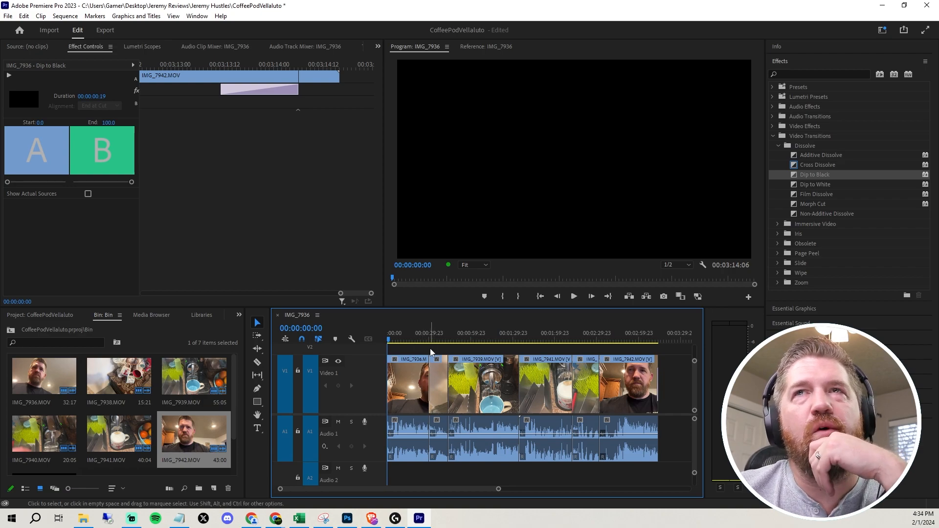
pyautogui.moveTo(402, 338); pyautogui.dragTo(433, 336)
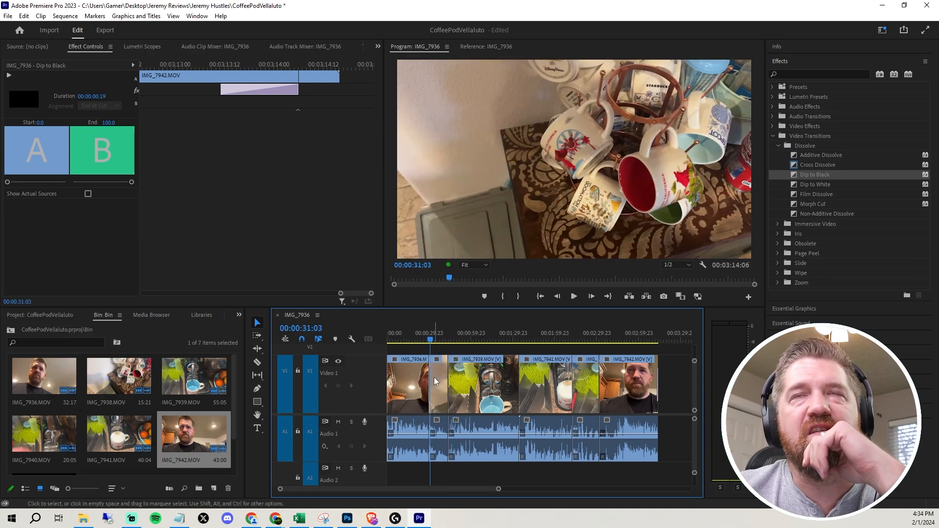
pyautogui.scroll(4, 433, 416)
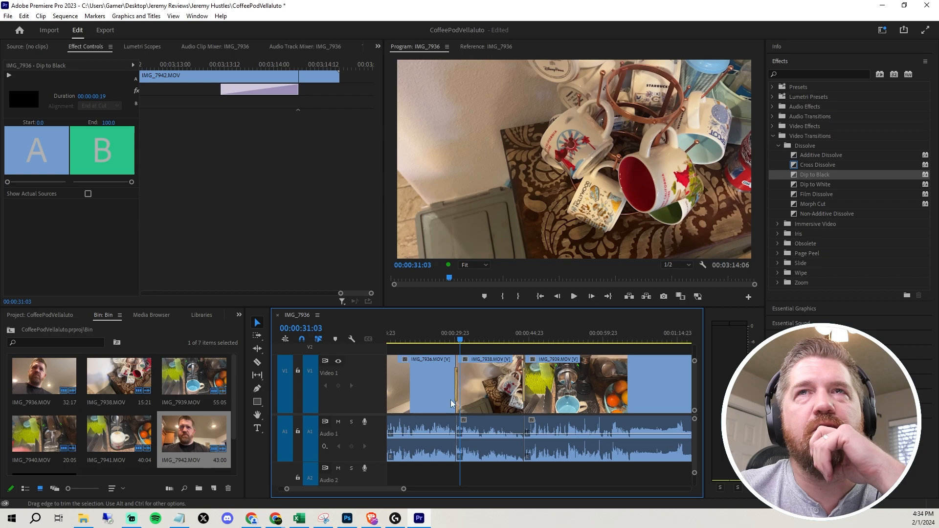
pyautogui.scroll(1, 484, 401)
pyautogui.moveTo(474, 338); pyautogui.dragTo(466, 341)
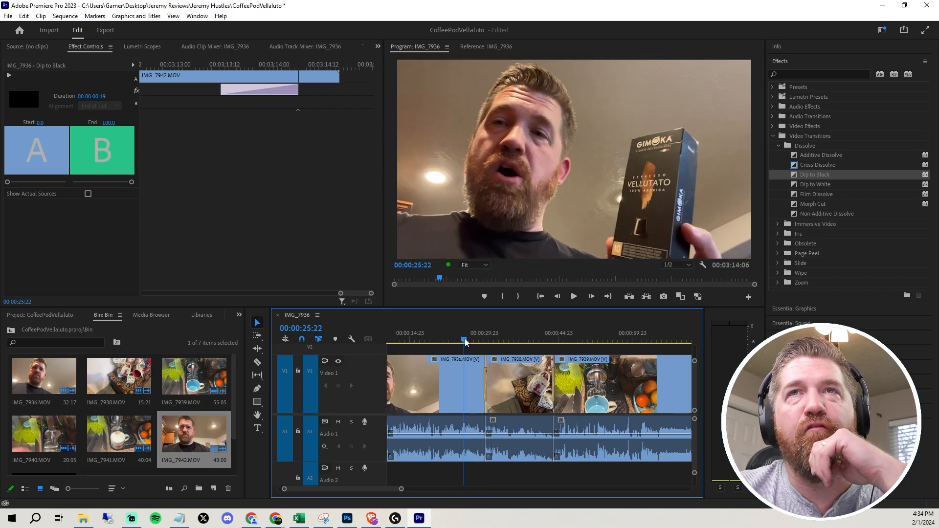
pyautogui.press('space')
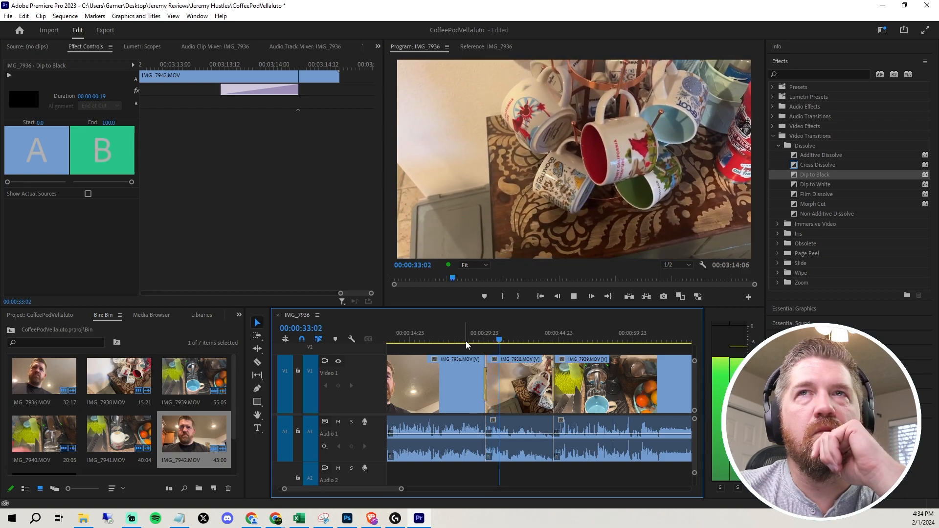
pyautogui.press('space')
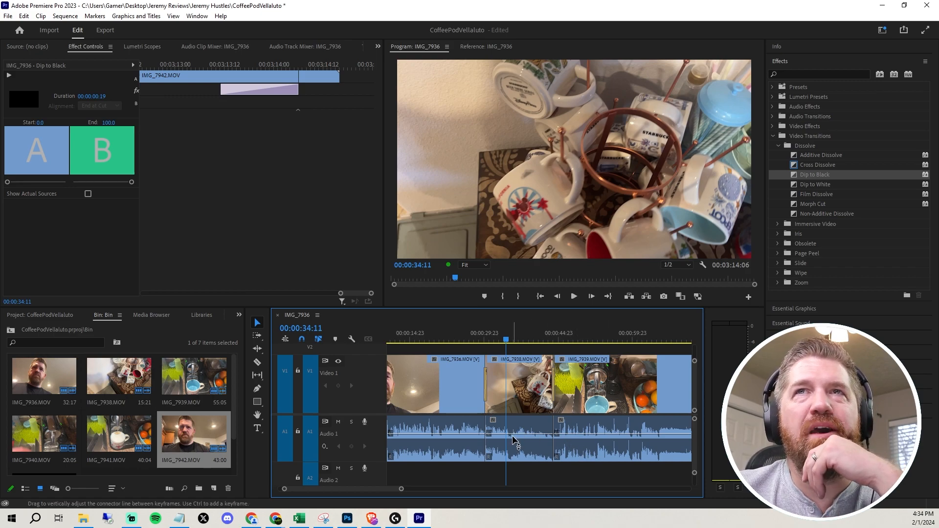
# - Select IMG_7938.MOV and raise the volume line on its audio slightly
pyautogui.scroll(4, 515, 439)
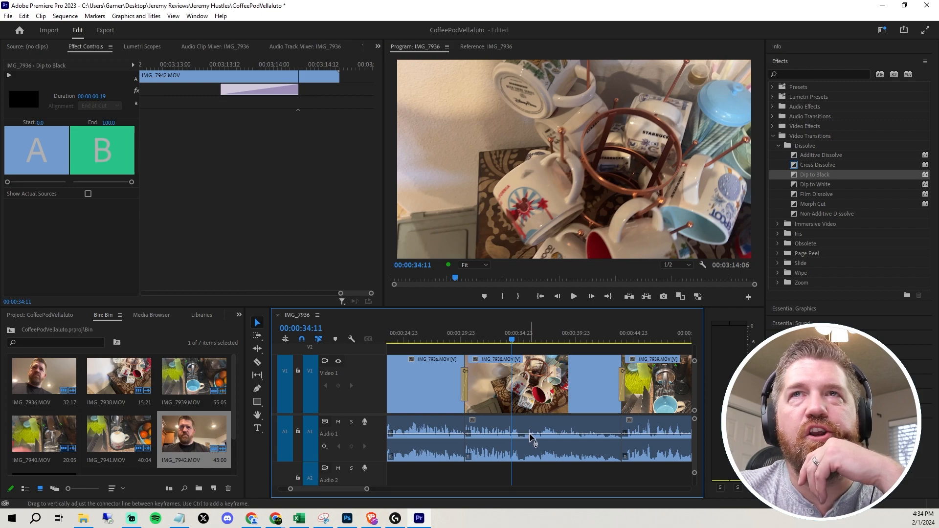
pyautogui.click(531, 438)
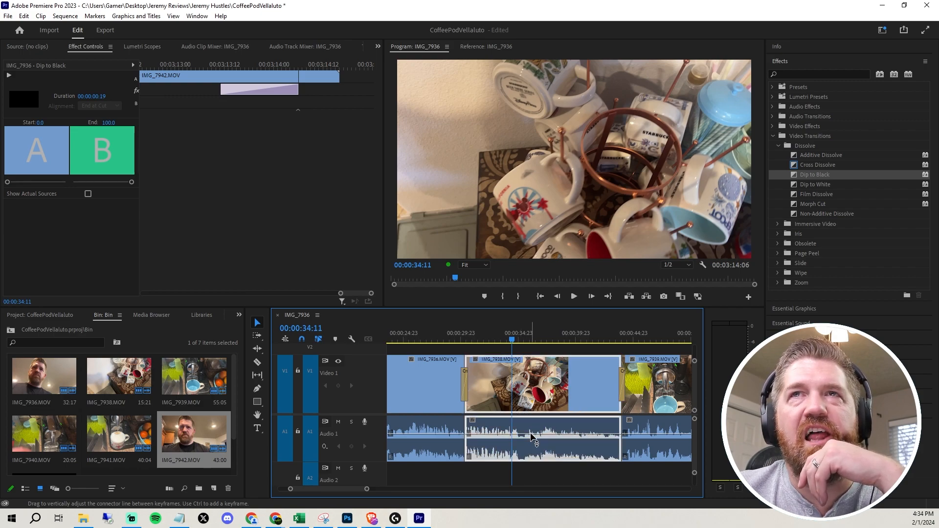
pyautogui.click(530, 437)
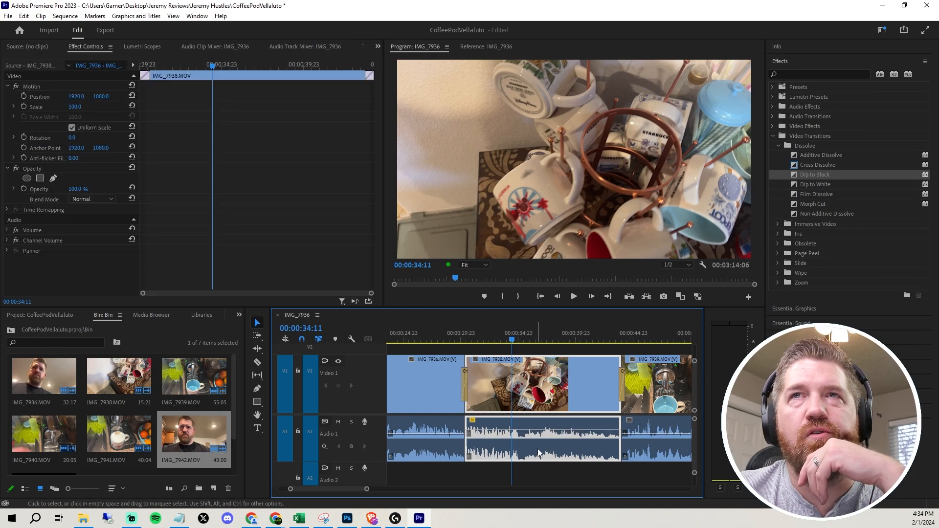
pyautogui.moveTo(538, 433); pyautogui.dragTo(547, 431)
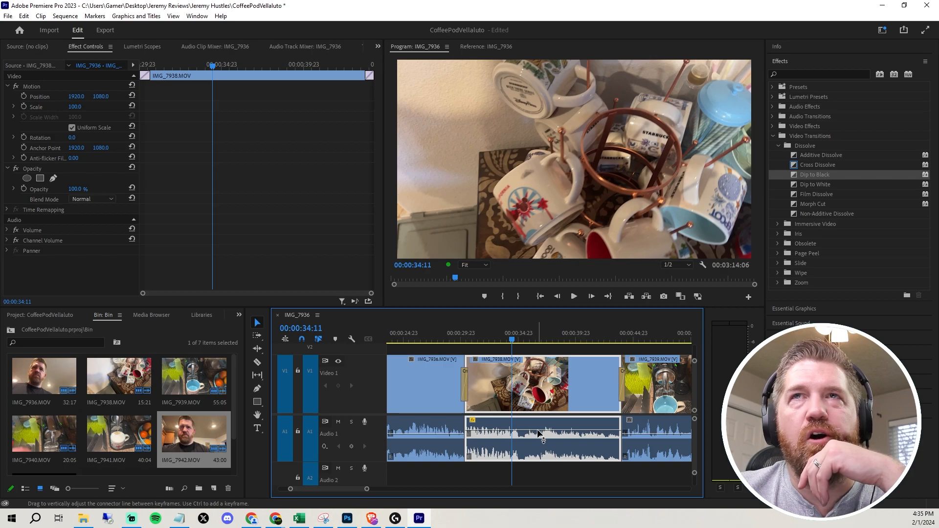
# - Play from just before the cut between IMG_7936.MOV and IMG_7938.MOV to check the adjusted volume
pyautogui.click(447, 342)
pyautogui.press('space')
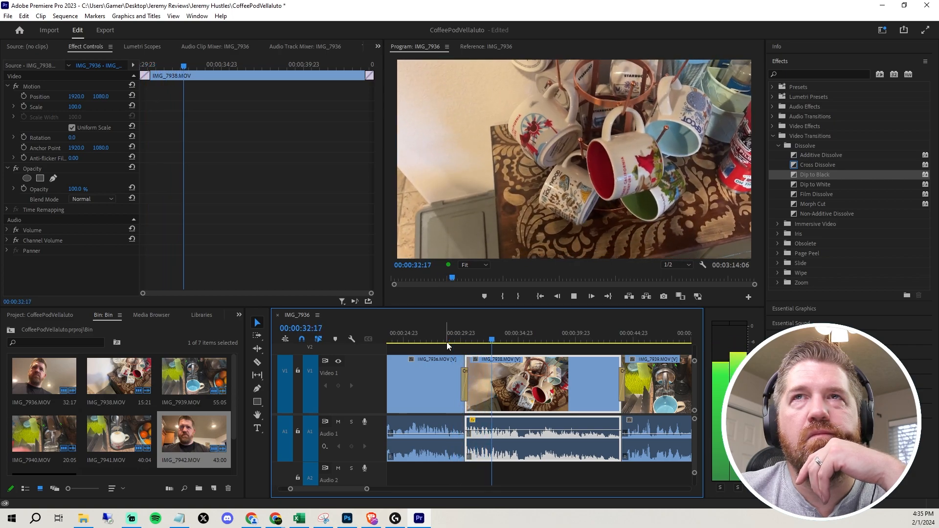
pyautogui.press('space')
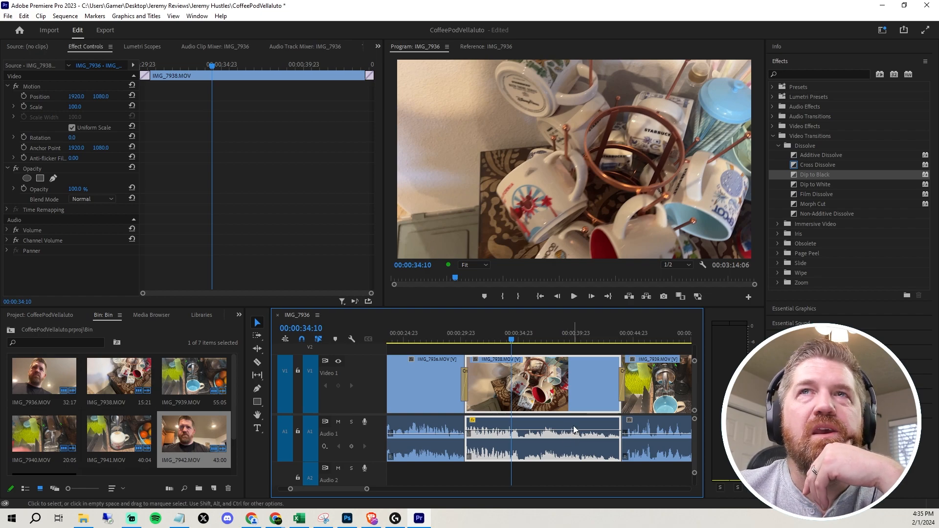
pyautogui.press('space')
pyautogui.press('space')
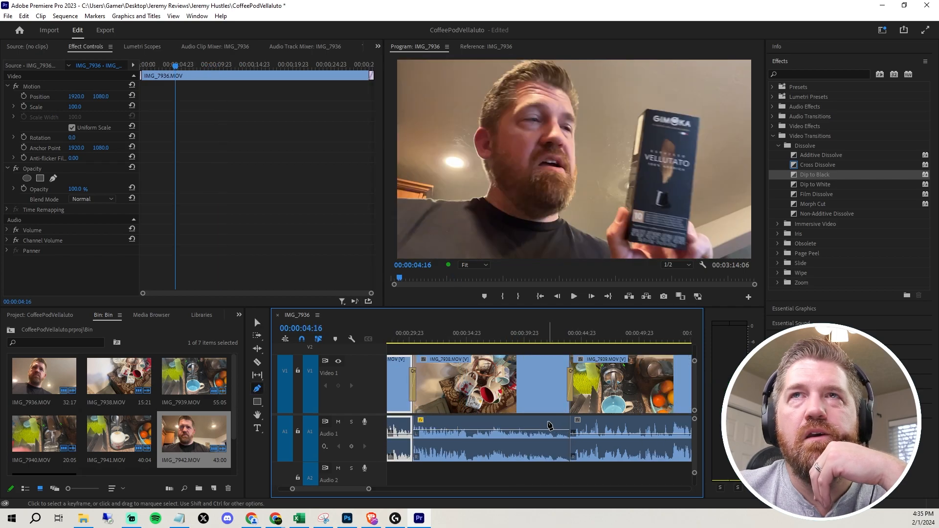
# - Add volume keyframes with the Pen tool near the end of IMG_7938.MOV's audio and shape them into a gradual fade-out
pyautogui.click(542, 431)
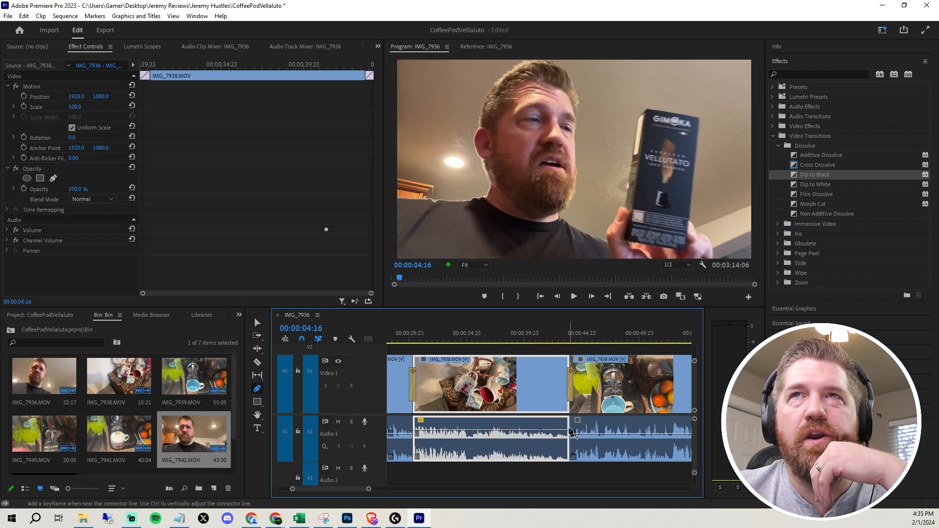
pyautogui.click(567, 433)
pyautogui.moveTo(567, 434); pyautogui.dragTo(567, 460)
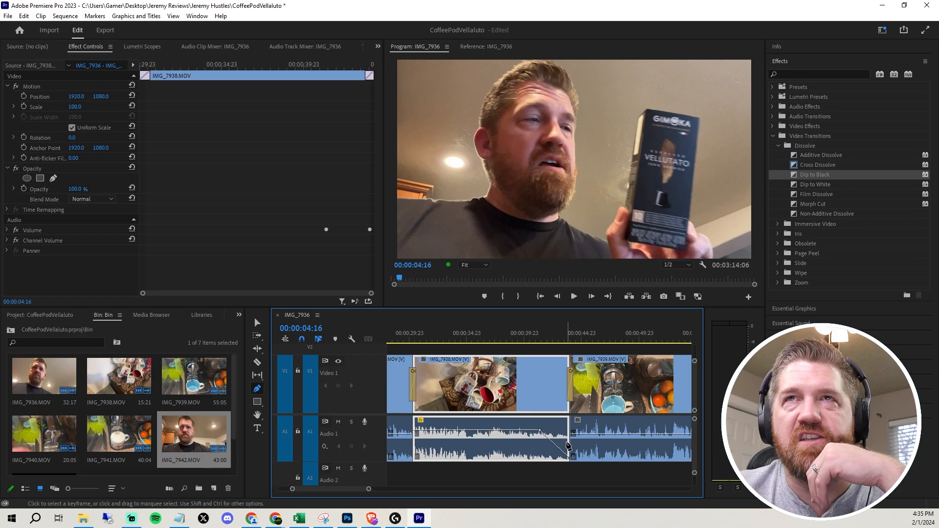
pyautogui.click(551, 442)
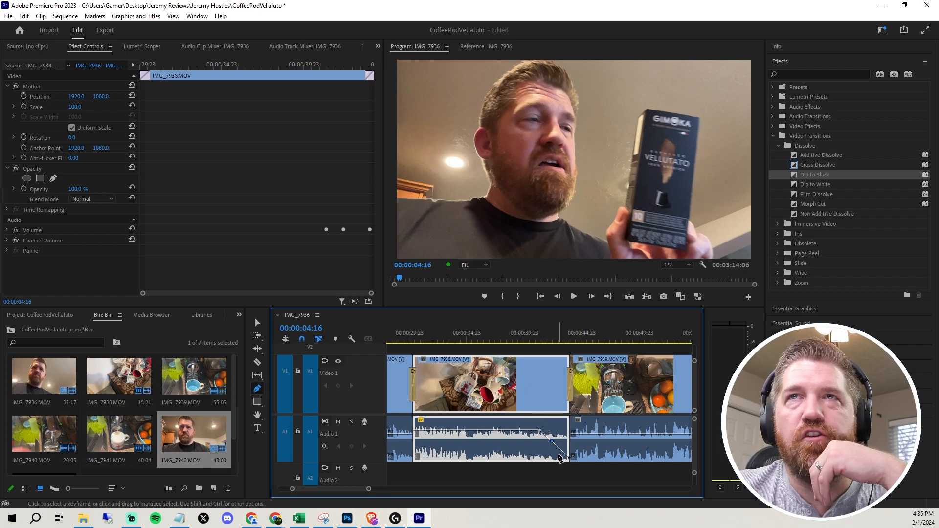
pyautogui.click(521, 431)
pyautogui.moveTo(539, 431); pyautogui.dragTo(555, 447)
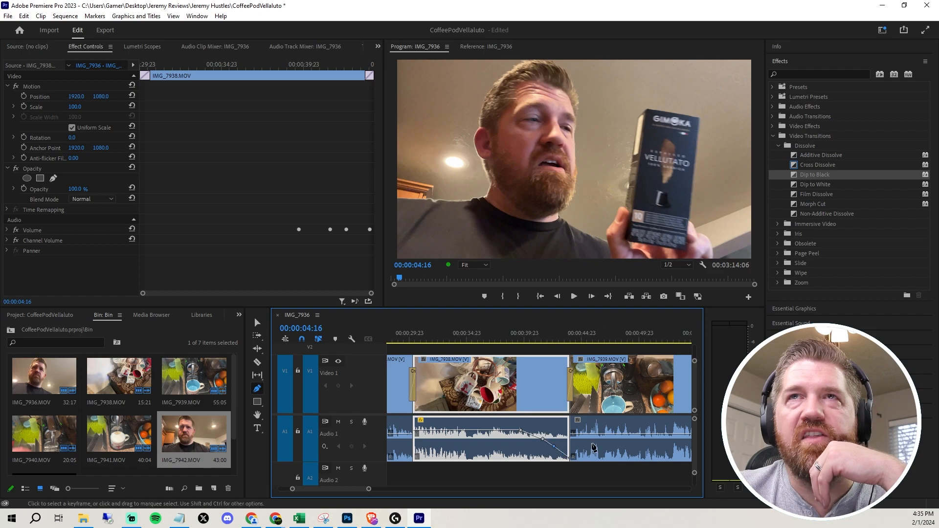
# - Play the audio fade-out from about 00:00:37:01 in IMG_7938.MOV into the start of IMG_7939.MOV
pyautogui.click(490, 335)
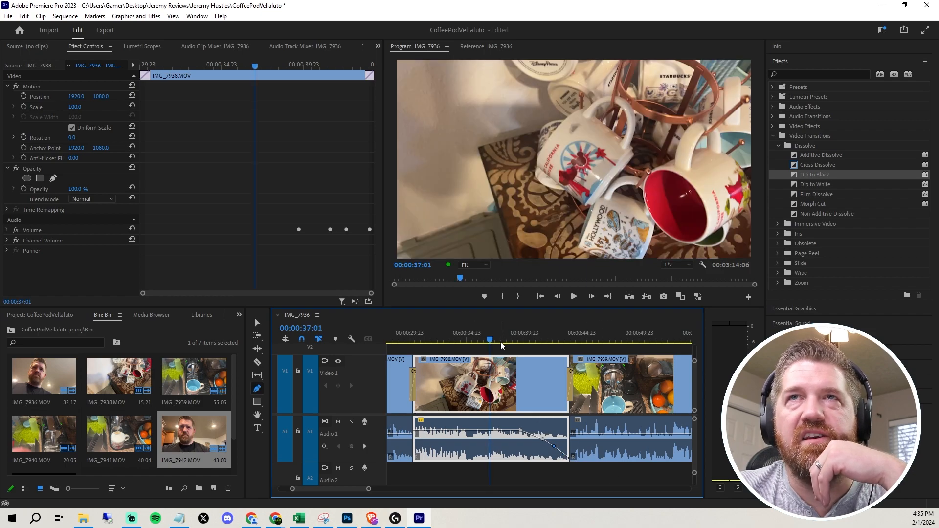
pyautogui.press('space')
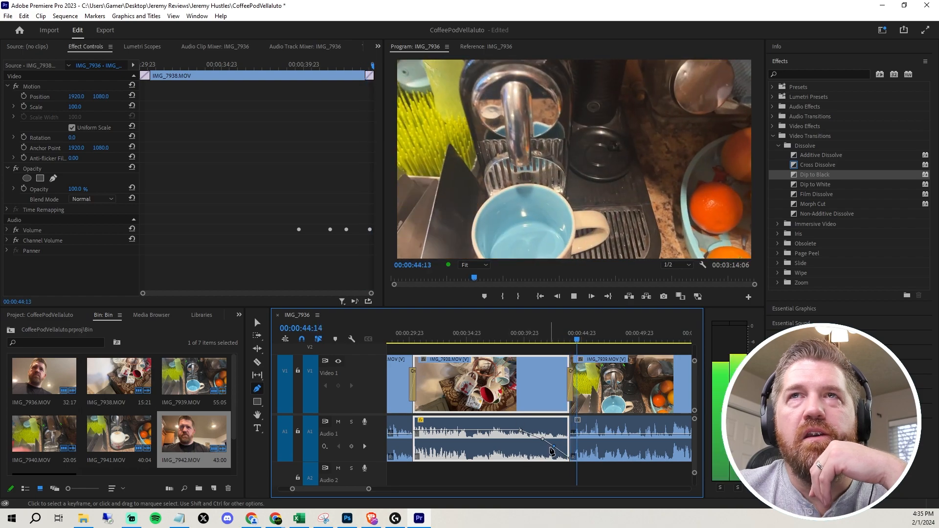
pyautogui.press('space')
# - Undo the fade-out volume keyframes on IMG_7938.MOV's audio
pyautogui.hotkey('ctrl', 'z')
pyautogui.hotkey('ctrl', 'z')
pyautogui.hotkey('ctrl', 'z')
pyautogui.hotkey('ctrl', 'z')
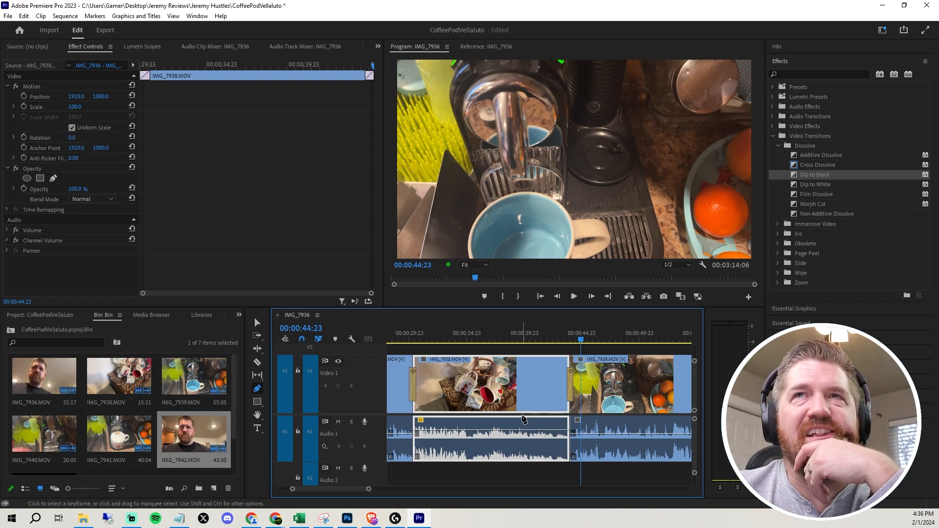
# - Play from 00:00:24:20 across the IMG_7936.MOV cut and through most of IMG_7938.MOV to recheck the audio levels
pyautogui.hscroll(5, 529, 442)
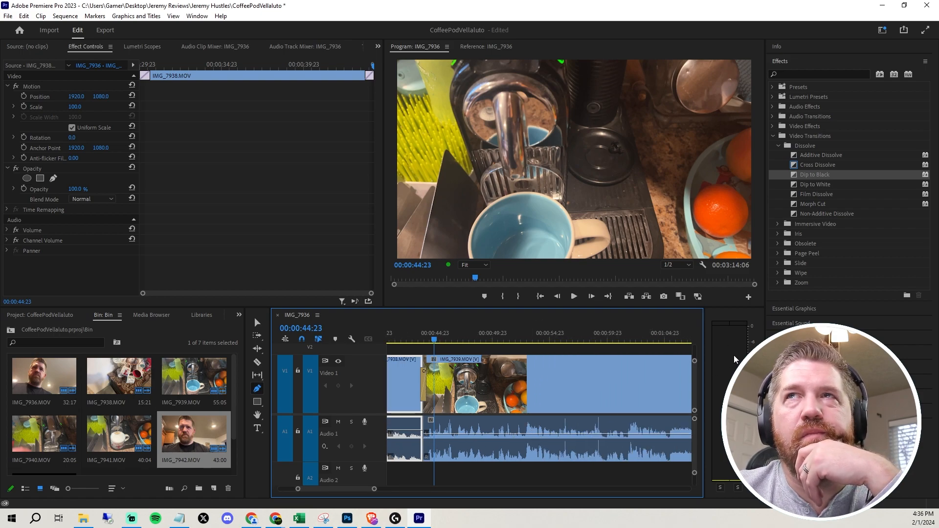
pyautogui.hscroll(-3, 454, 379)
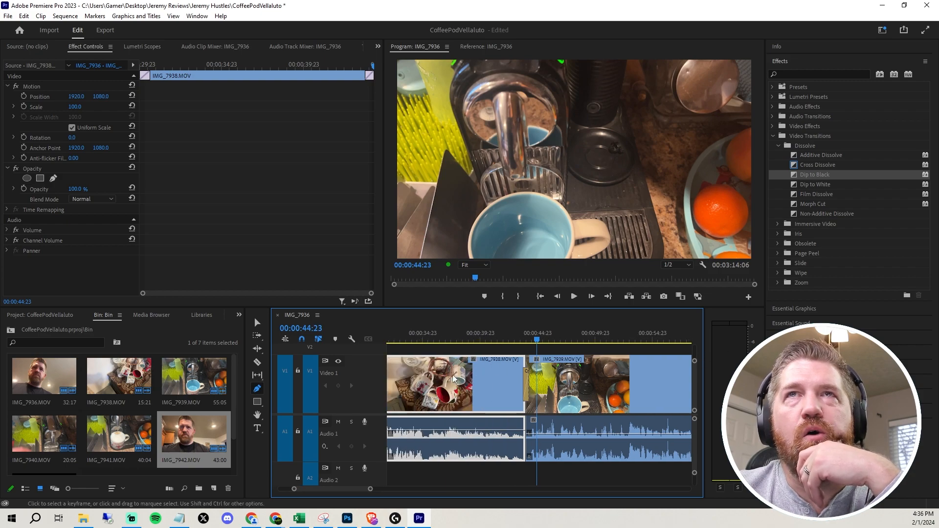
pyautogui.hscroll(-3, 453, 379)
pyautogui.click(437, 337)
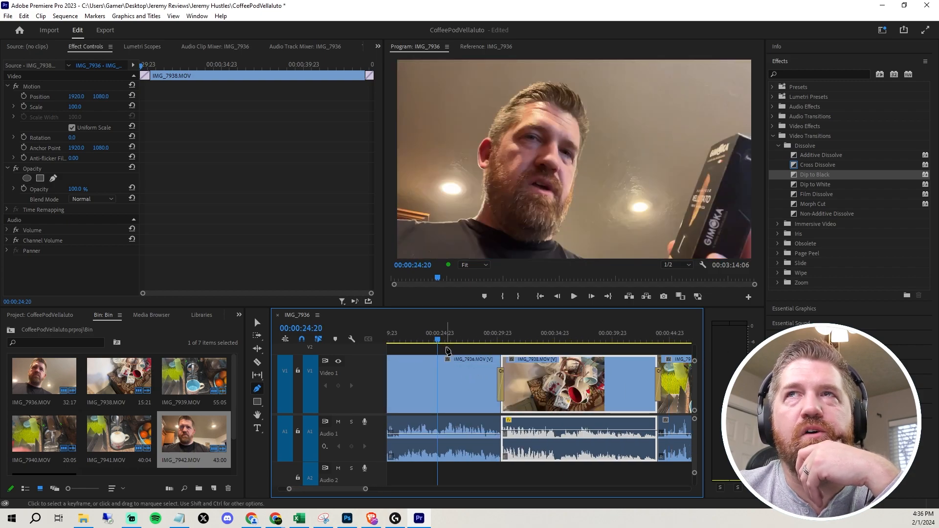
pyautogui.press('space')
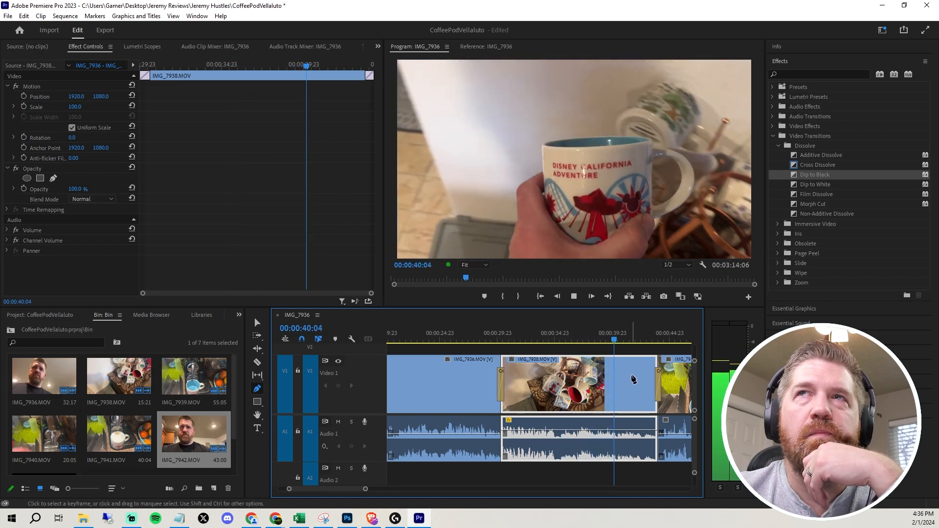
pyautogui.press('space')
# - Play the opening seconds of IMG_7939.MOV from about 00:00:46:10 to check its audio level
pyautogui.scroll(-5, 642, 378)
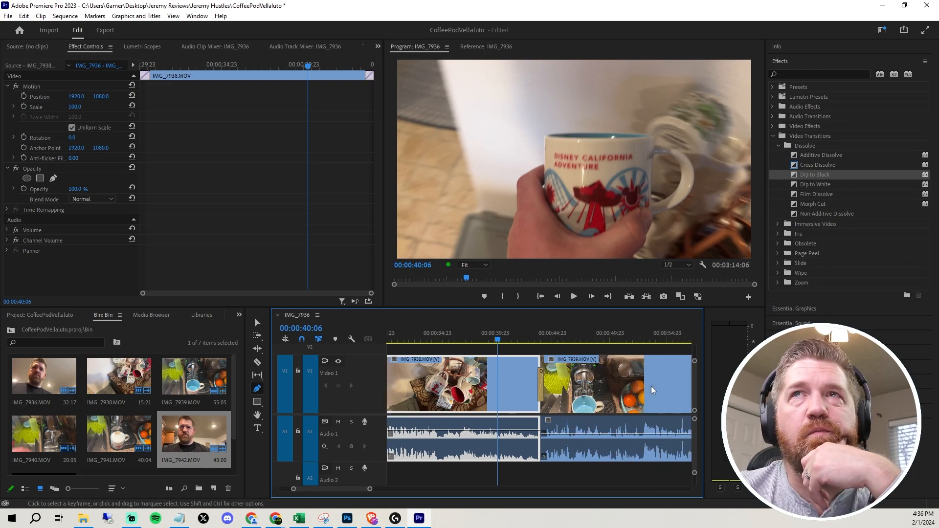
pyautogui.click(509, 341)
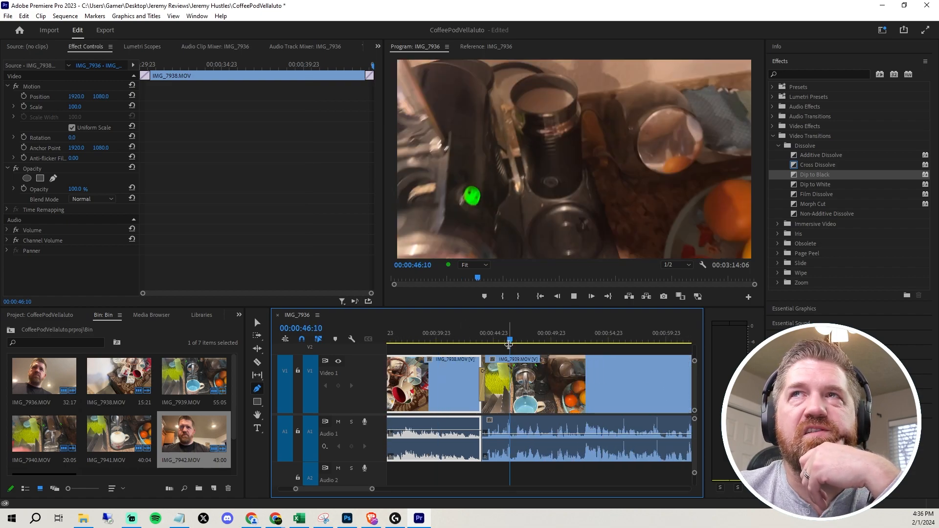
pyautogui.press('space')
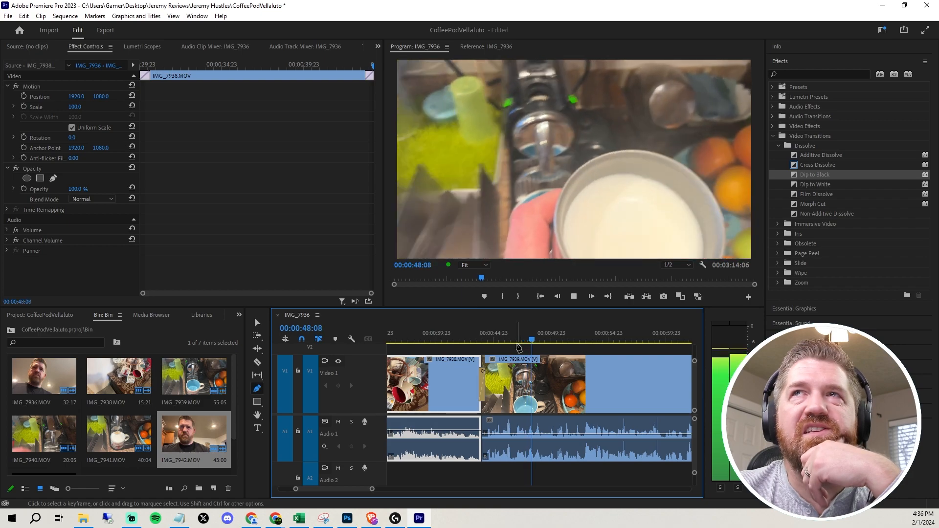
pyautogui.press('space')
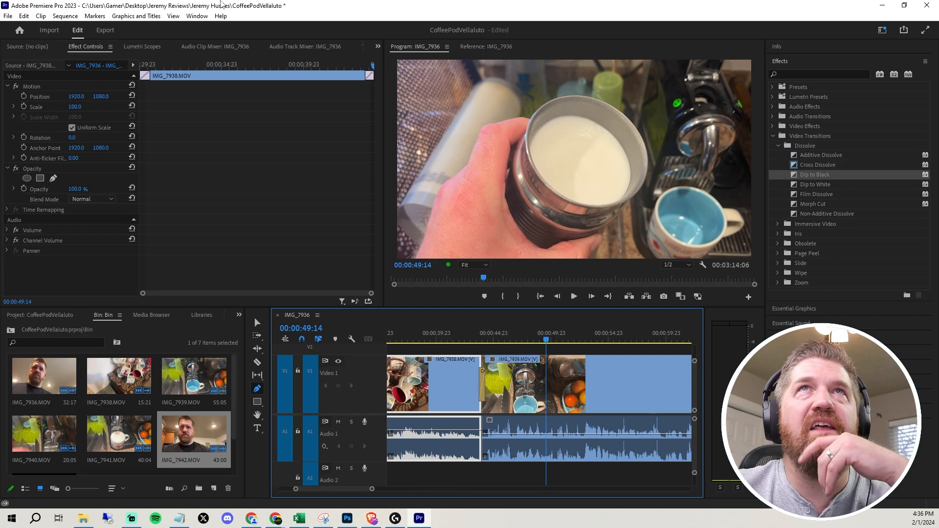
# - Open the Audio Track Mixer and raise the Audio 2 fader to 3.7 dB while the sequence plays
pyautogui.click(311, 47)
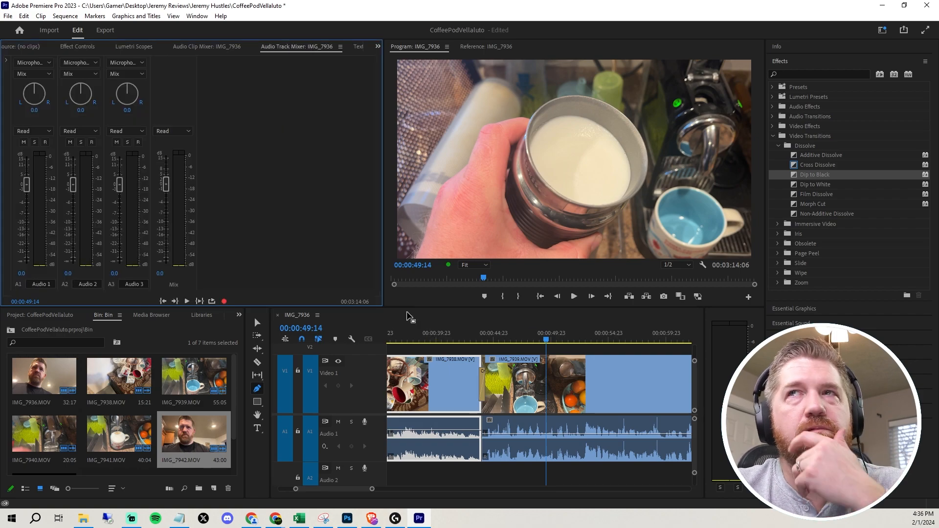
pyautogui.press('space')
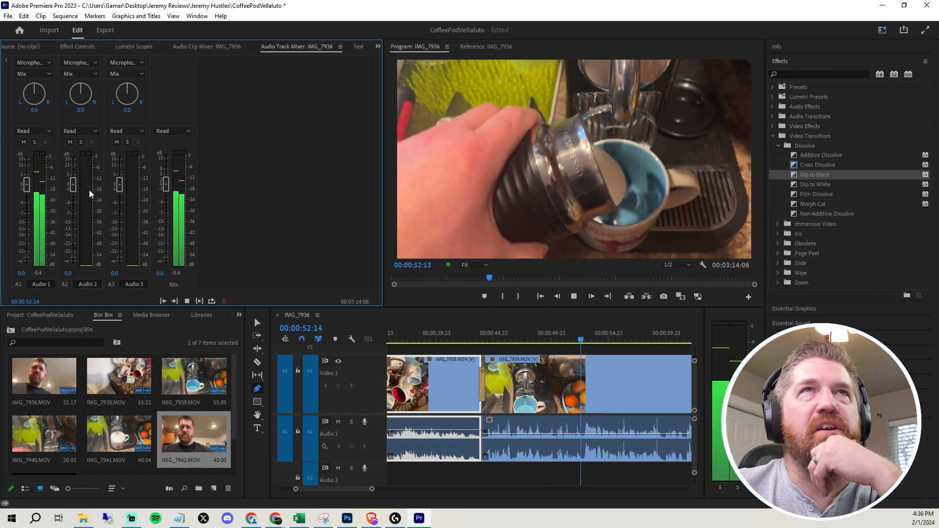
pyautogui.moveTo(73, 185)
pyautogui.mouseDown()
pyautogui.moveTo(86, 245)
pyautogui.moveTo(77, 177)
pyautogui.mouseUp()
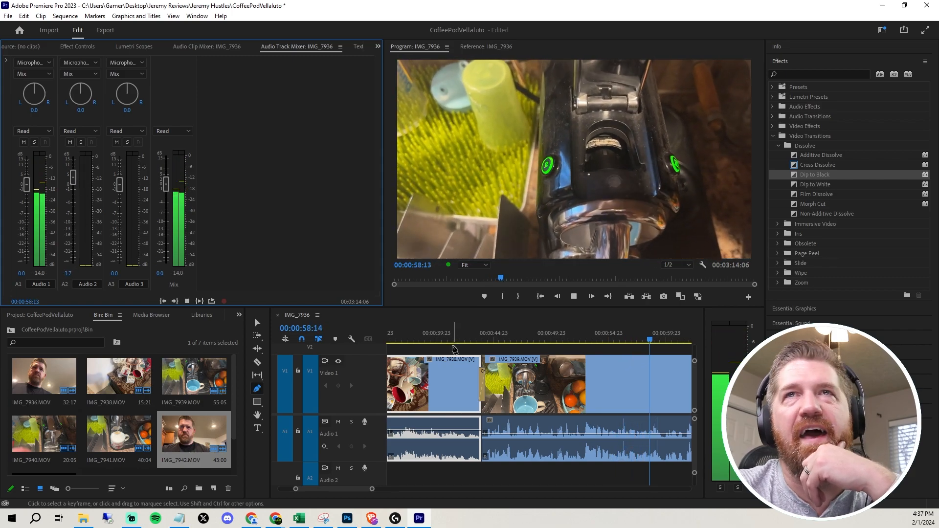
# - Stop the playback and look over the remaining clips' audio waveforms on the timeline as far as IMG_7941.MOV
pyautogui.click(574, 395)
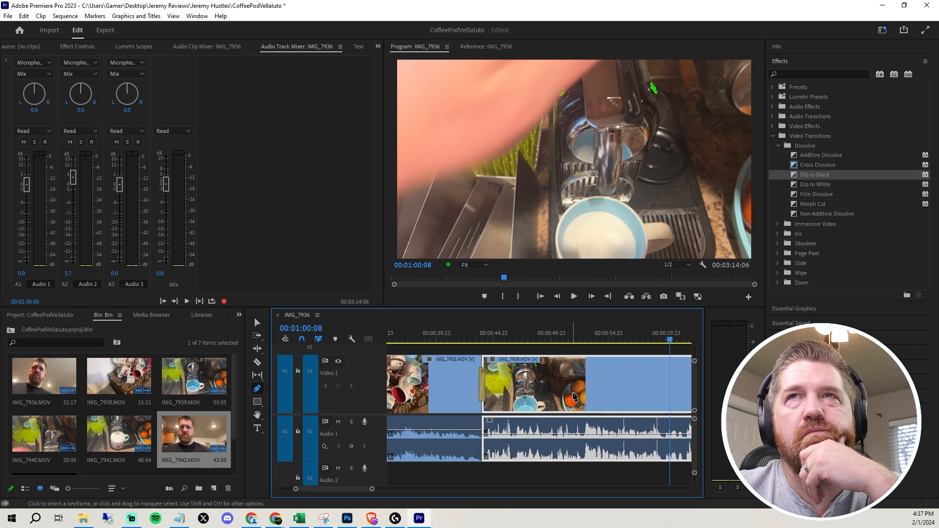
pyautogui.scroll(-10, 582, 401)
pyautogui.scroll(-3, 592, 397)
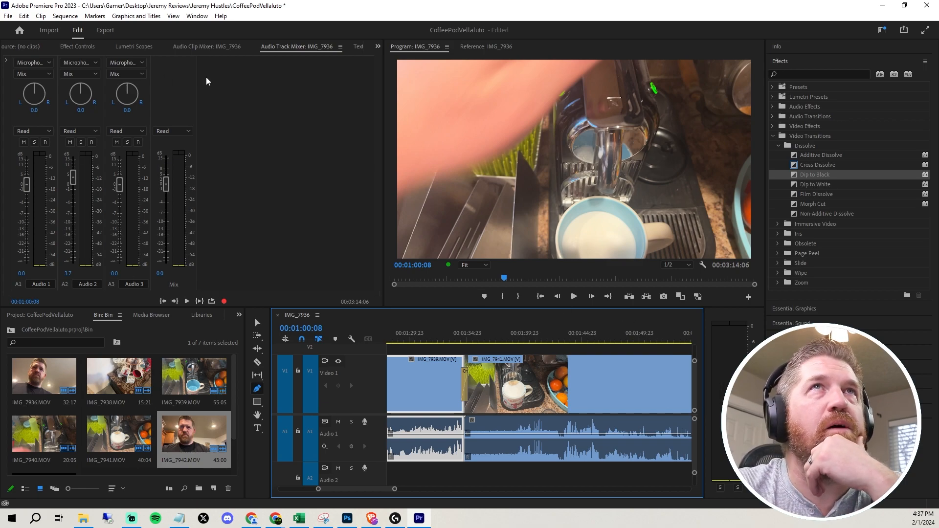
# - Open the export settings for the sequence and name the output file coffeepodreviewvelaluta.mp4
pyautogui.click(105, 31)
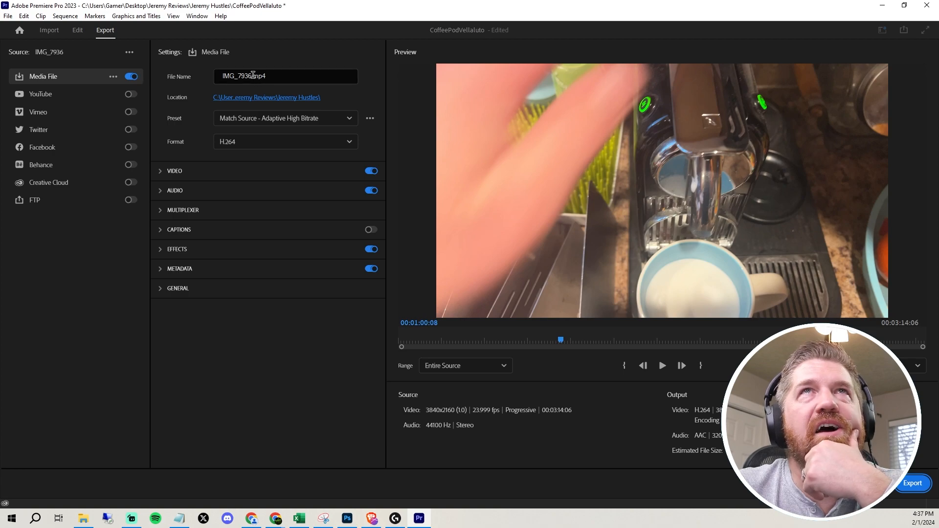
pyautogui.click(252, 75)
pyautogui.moveTo(251, 76); pyautogui.dragTo(222, 78)
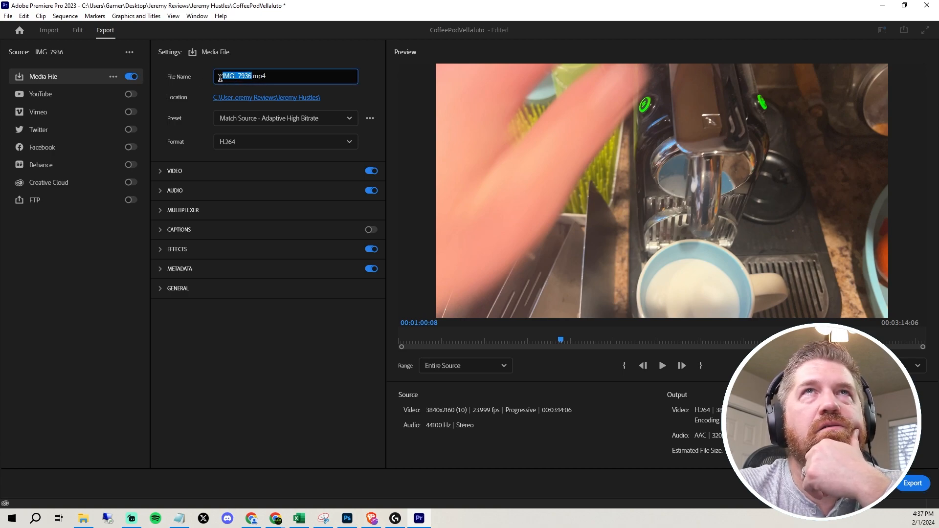
pyautogui.write('coffeepodreviewvelaluta')
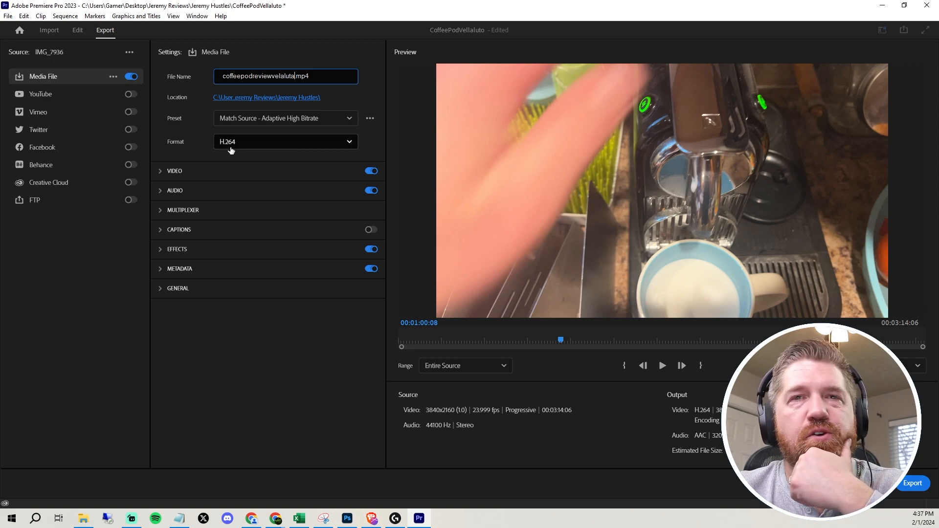
# - Review the available formats, keep H.264, and export the entire sequence with the Match Source - Adaptive High Bitrate preset
pyautogui.click(273, 144)
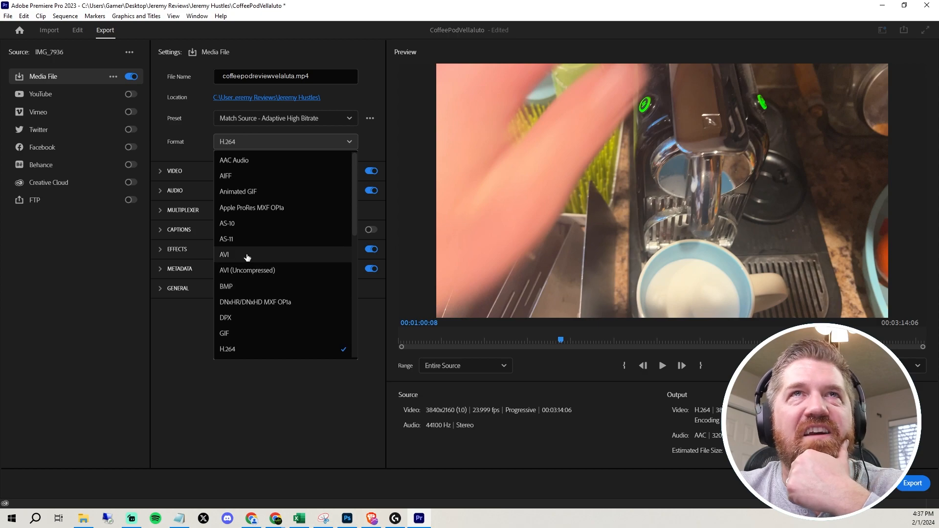
pyautogui.click(195, 336)
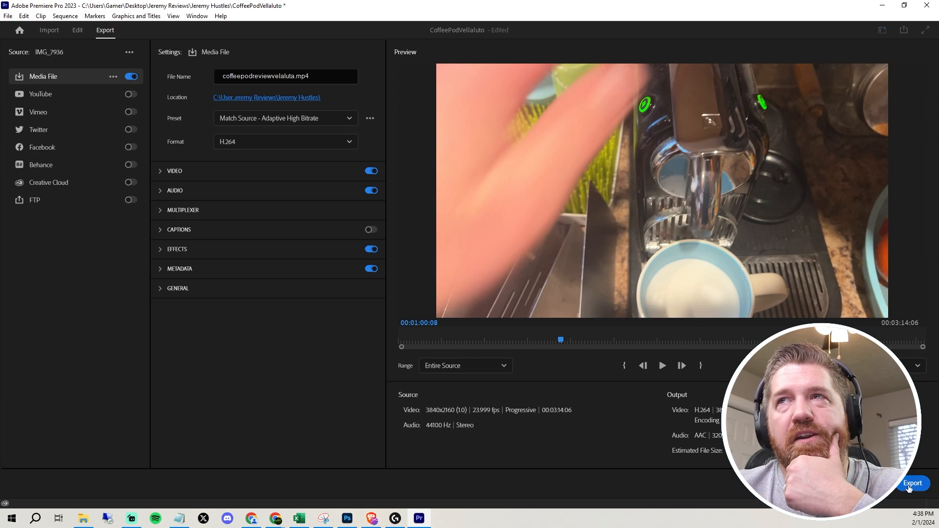
pyautogui.click(913, 484)
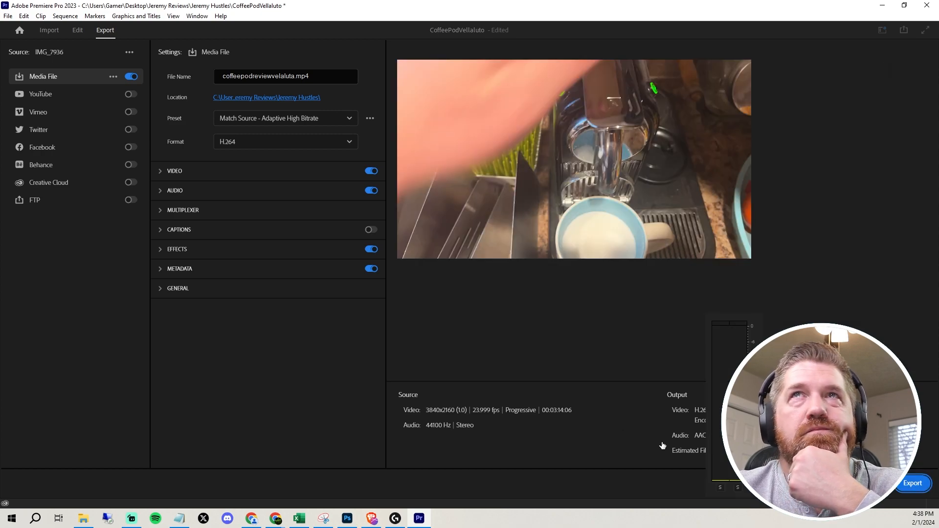